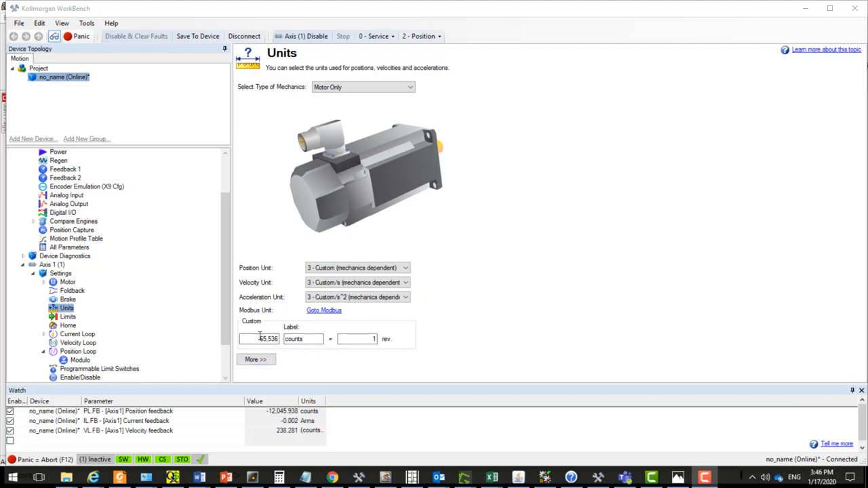
# - Review the custom counts-per-revolution scaling on the Units page, and expand the Communication branch under Device Settings to open one of its pages
pyautogui.click(354, 338)
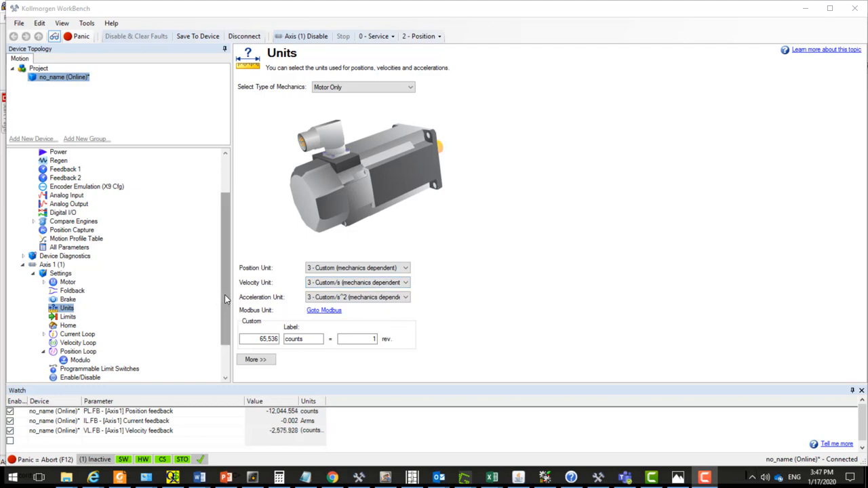
pyautogui.moveTo(227, 302); pyautogui.dragTo(226, 252)
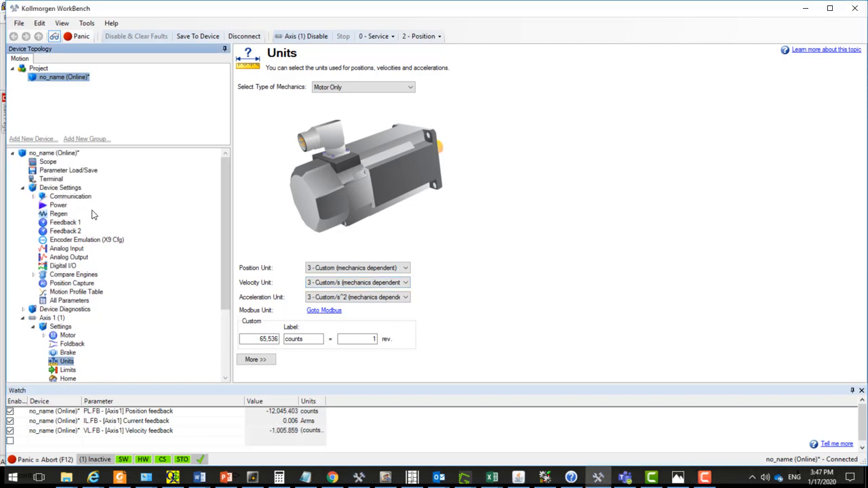
pyautogui.doubleClick(77, 197)
pyautogui.click(74, 223)
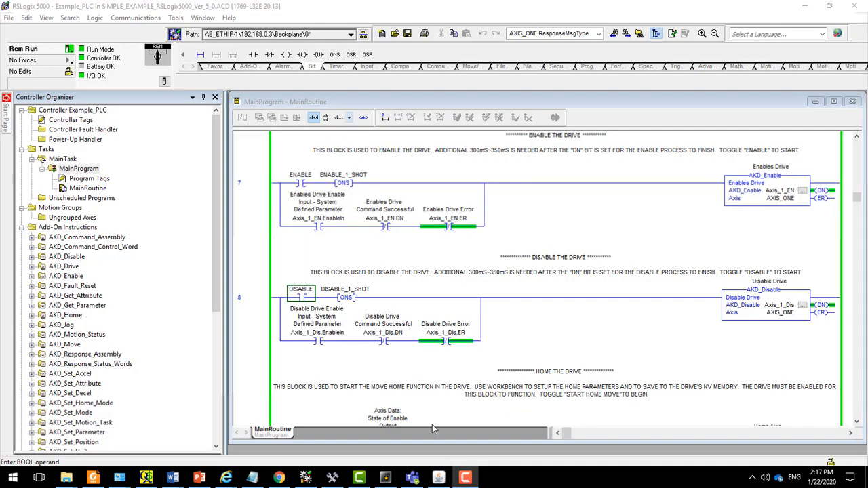
# - Toggle the ENABLE bit in rung 7 on and off in RSLogix 5000, checking the axis status in Kollmorgen WorkBench before and after
pyautogui.click(332, 479)
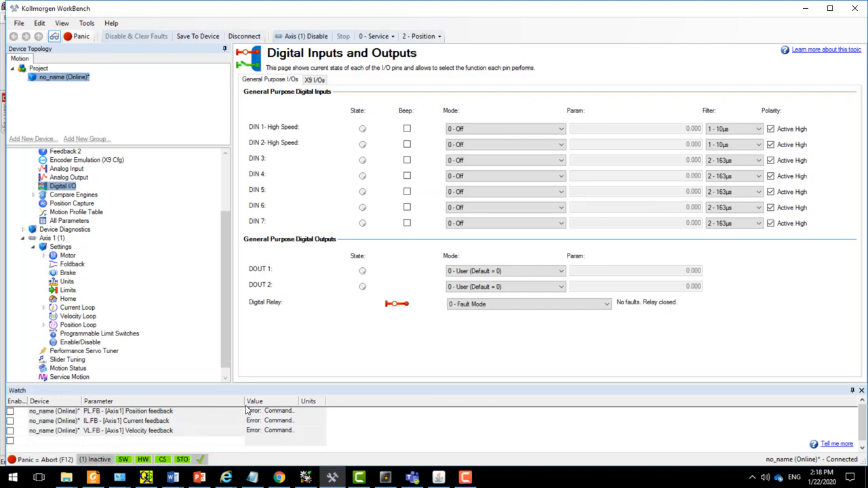
pyautogui.click(305, 478)
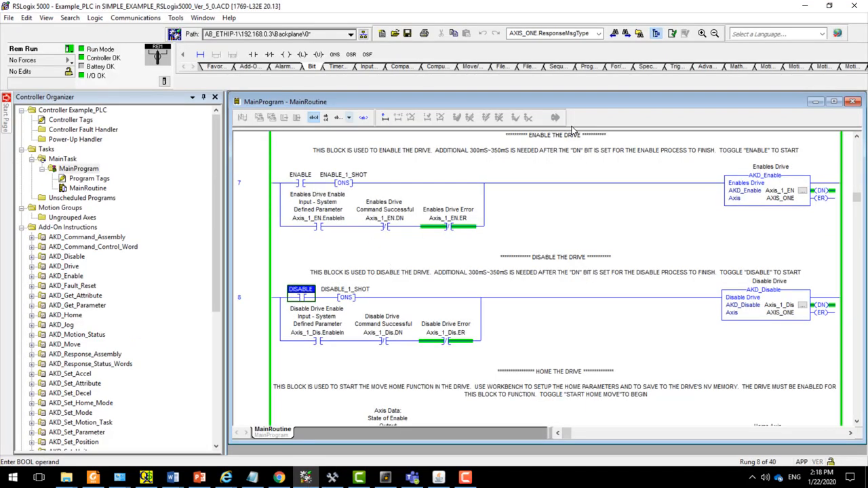
pyautogui.click(303, 179)
pyautogui.rightClick(303, 180)
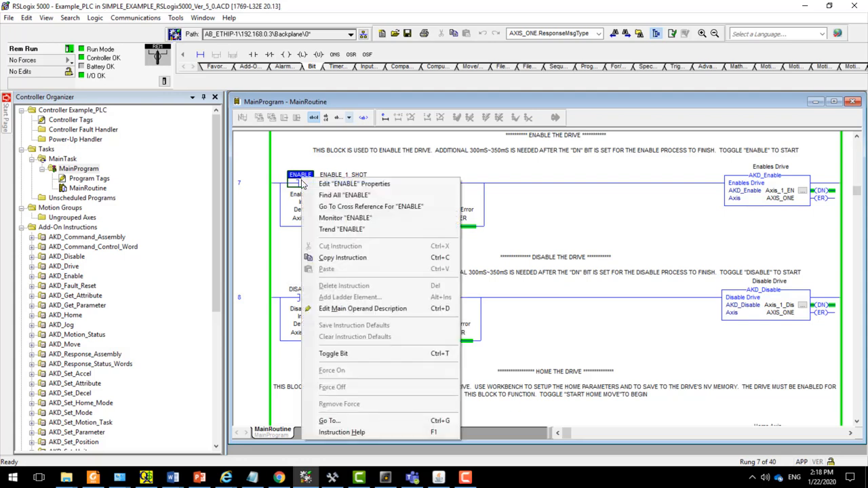
pyautogui.click(321, 353)
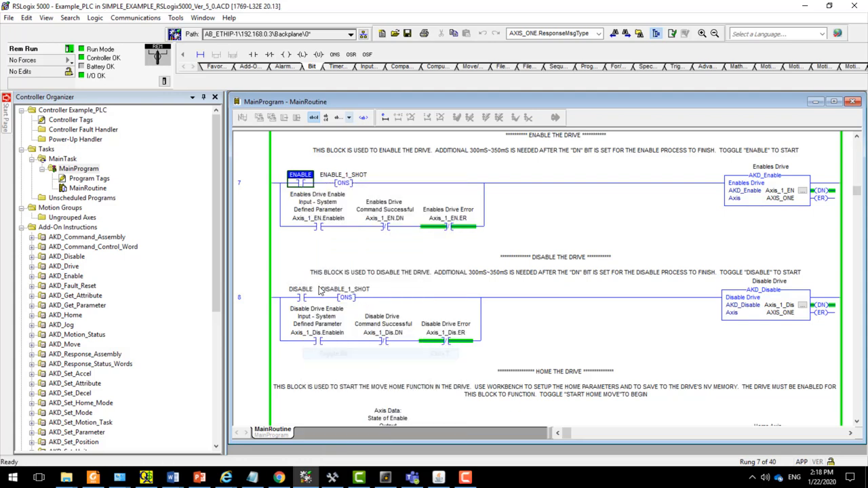
pyautogui.rightClick(301, 181)
pyautogui.click(332, 354)
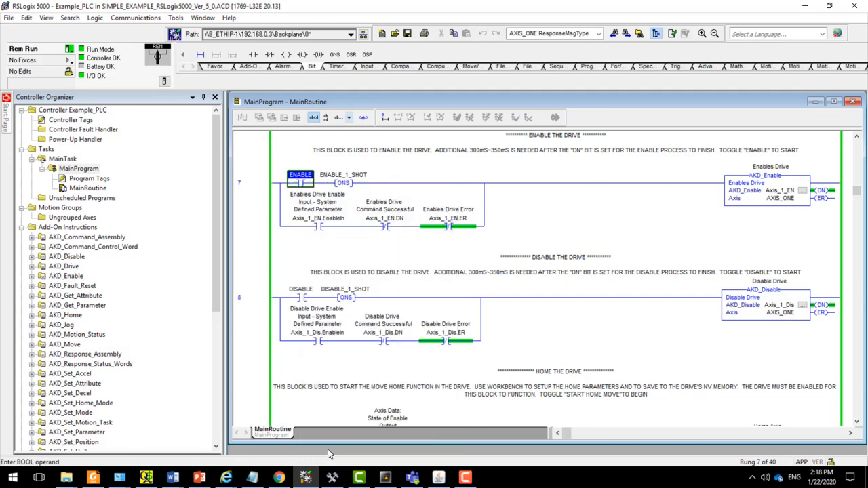
pyautogui.click(332, 478)
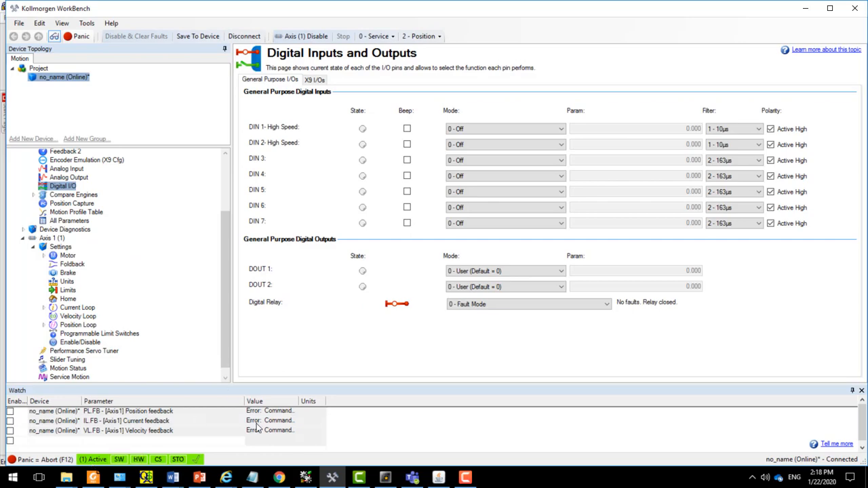
pyautogui.click(306, 478)
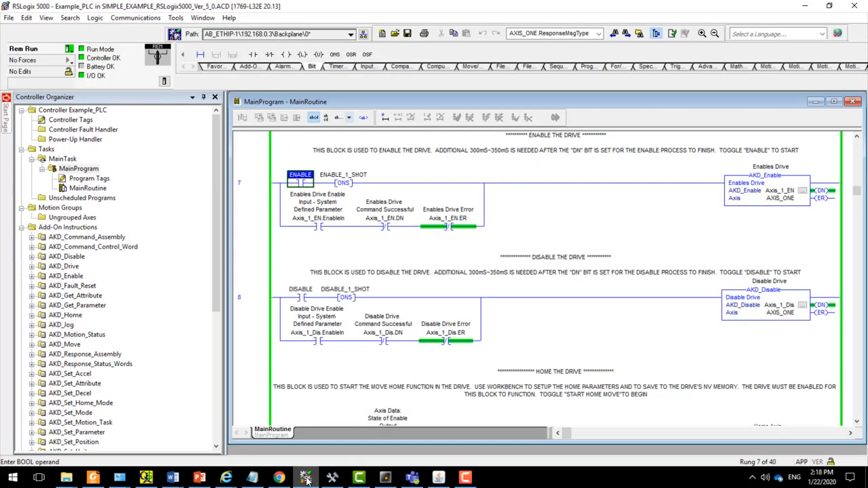
# - Toggle the DISABLE bit in rung 8 on and off, and check the axis status in Kollmorgen WorkBench
pyautogui.click(304, 297)
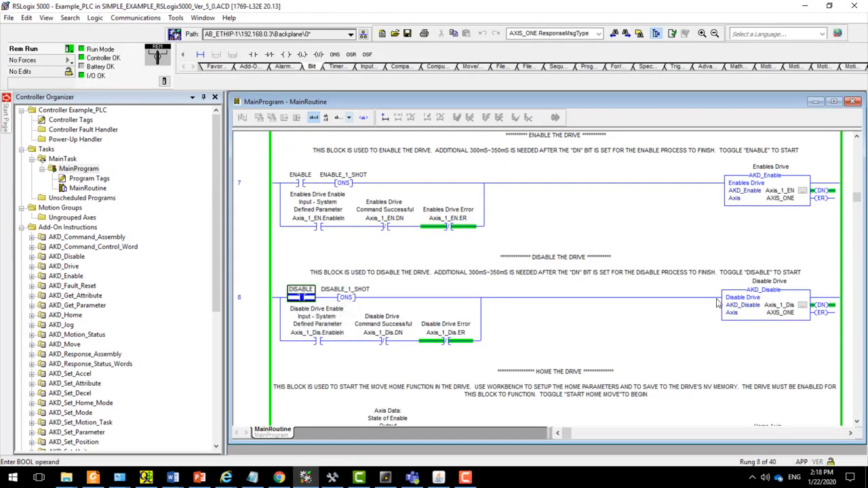
pyautogui.rightClick(306, 299)
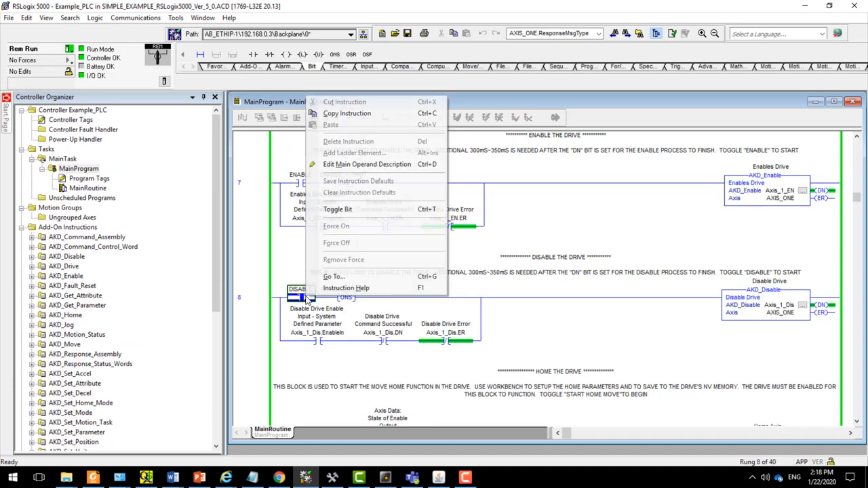
pyautogui.click(358, 209)
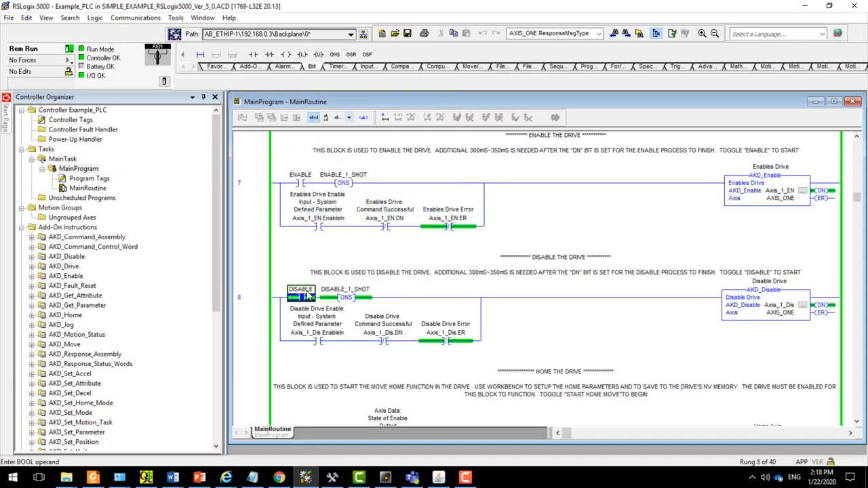
pyautogui.rightClick(305, 296)
pyautogui.click(355, 208)
pyautogui.click(332, 478)
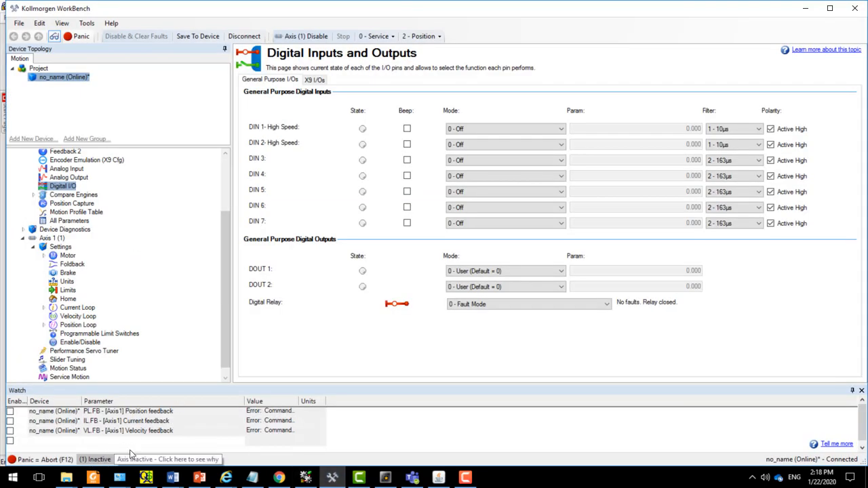
pyautogui.click(309, 480)
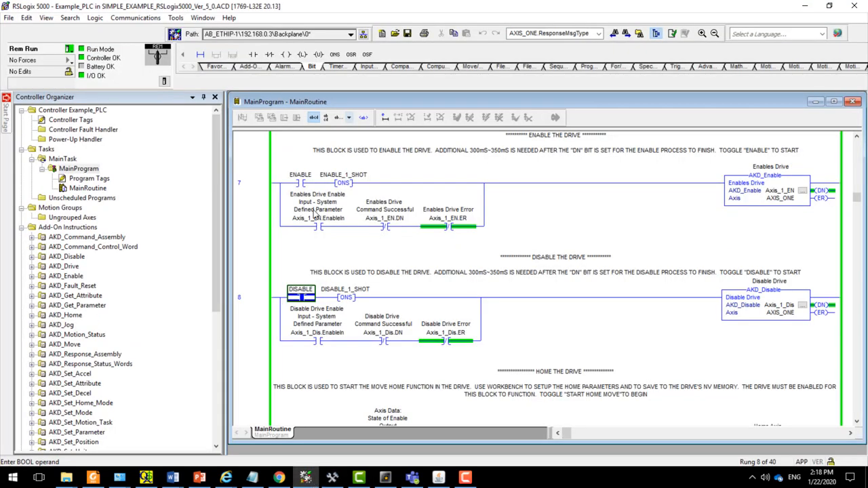
# - Enable the drive again by toggling rung 7's ENABLE bit on and off, and check the axis status in Kollmorgen WorkBench
pyautogui.click(298, 185)
pyautogui.rightClick(297, 188)
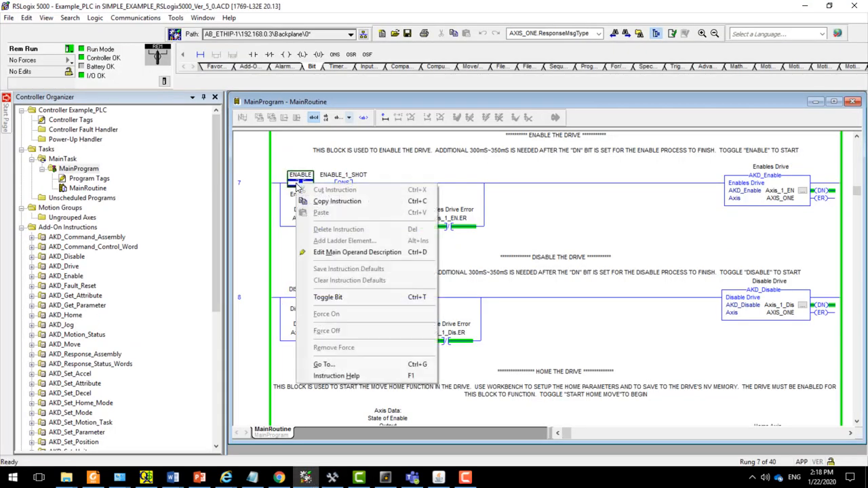
pyautogui.click(321, 298)
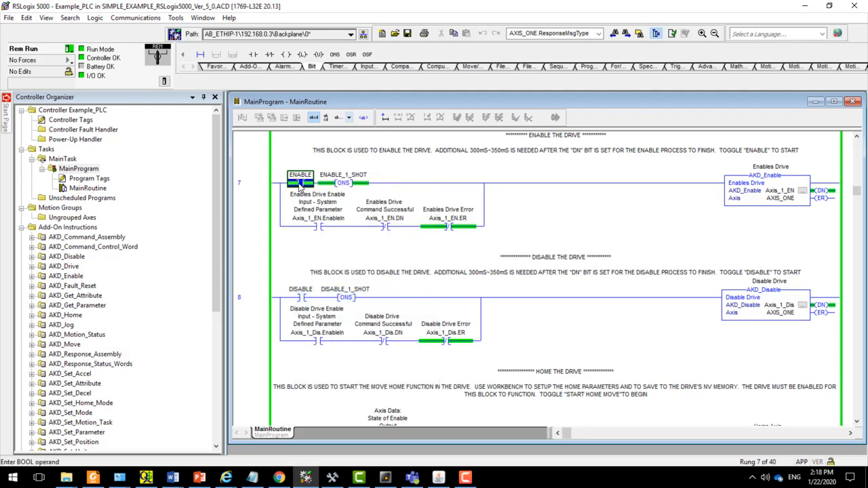
pyautogui.rightClick(299, 187)
pyautogui.click(321, 299)
pyautogui.click(332, 480)
pyautogui.click(332, 483)
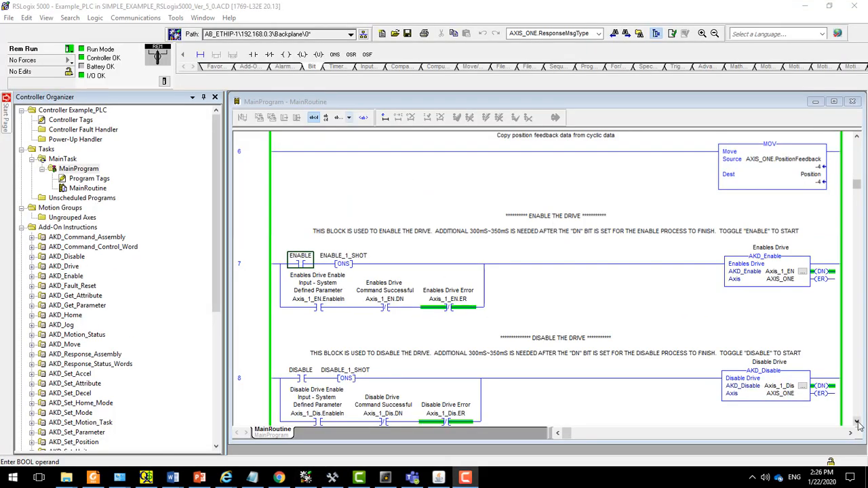
# - Examine the MainRoutine ladder in RSLogix 5000 from the enable rung down to the HOME THE DRIVE block in rung 9
pyautogui.click(857, 422)
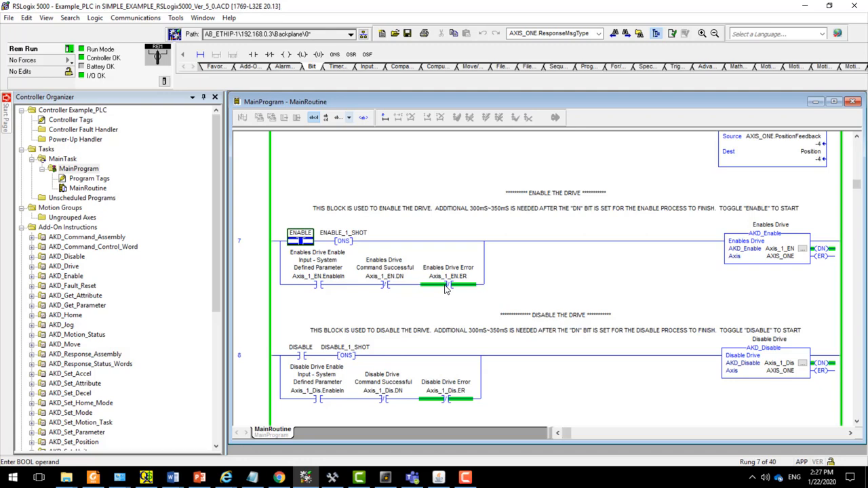
pyautogui.click(857, 424)
pyautogui.click(857, 424)
pyautogui.click(857, 424)
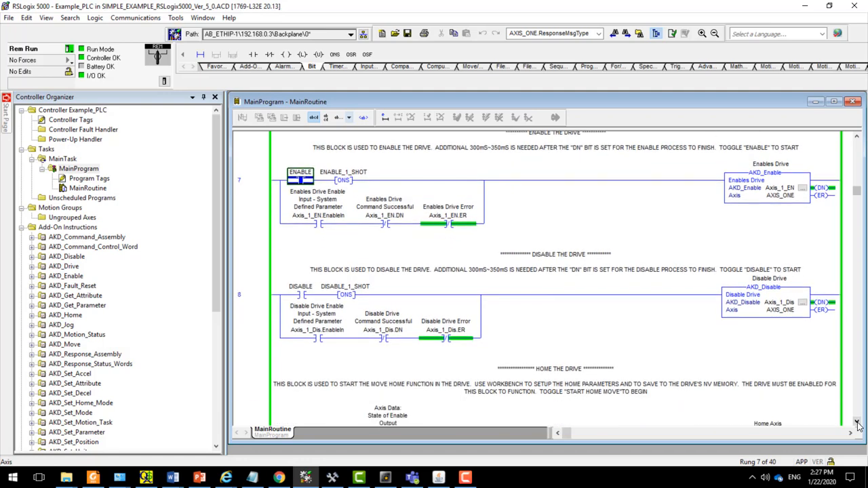
pyautogui.click(856, 422)
pyautogui.click(856, 422)
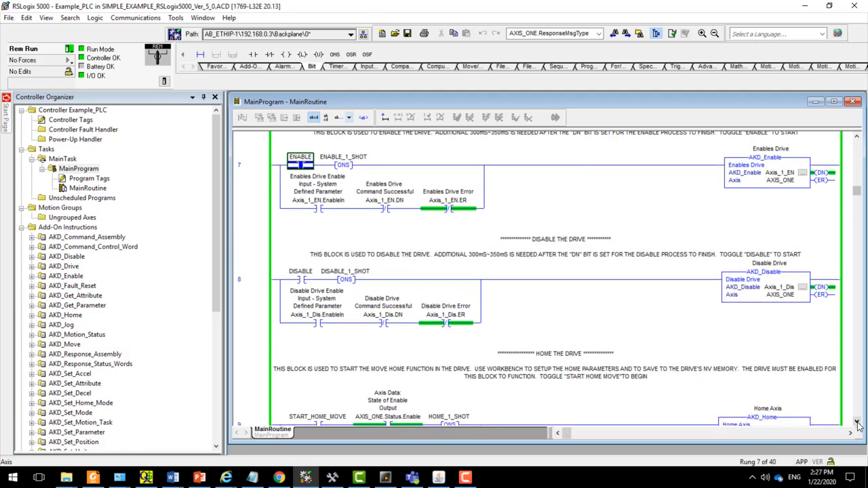
pyautogui.click(857, 422)
pyautogui.click(857, 422)
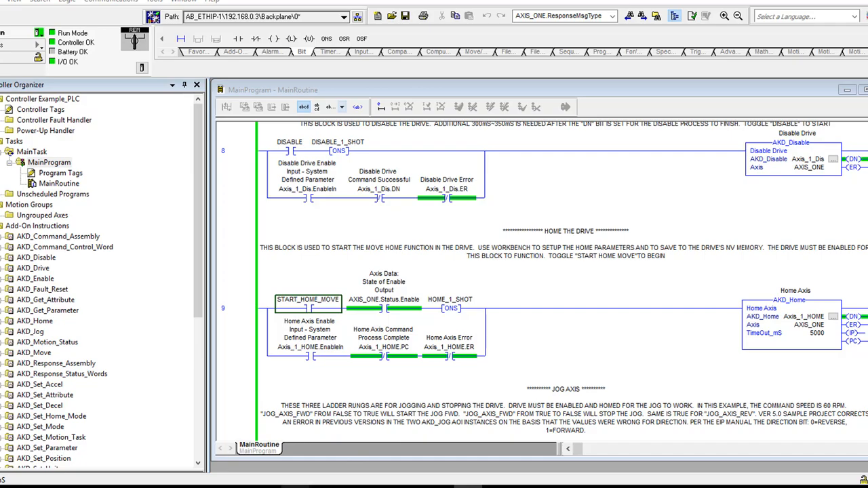
# - Switch to Kollmorgen WorkBench and run a continuous service motion to move the axis off its home position, then stop it
pyautogui.click(325, 487)
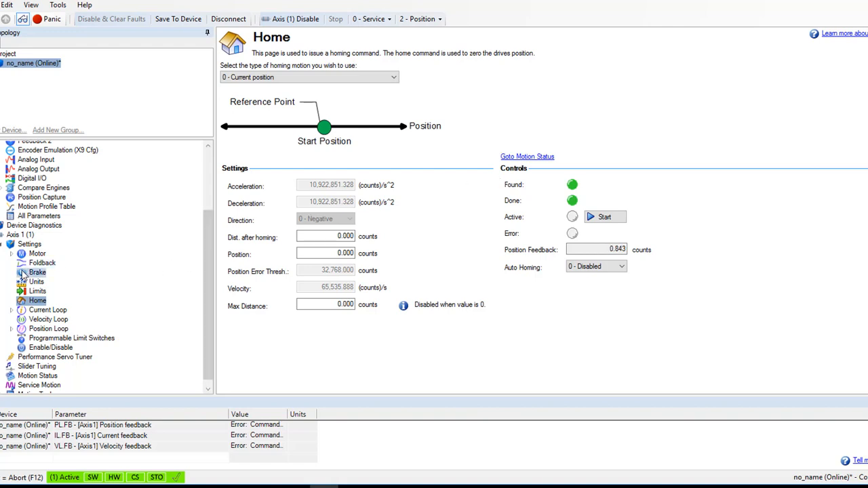
pyautogui.scroll(-1, 207, 280)
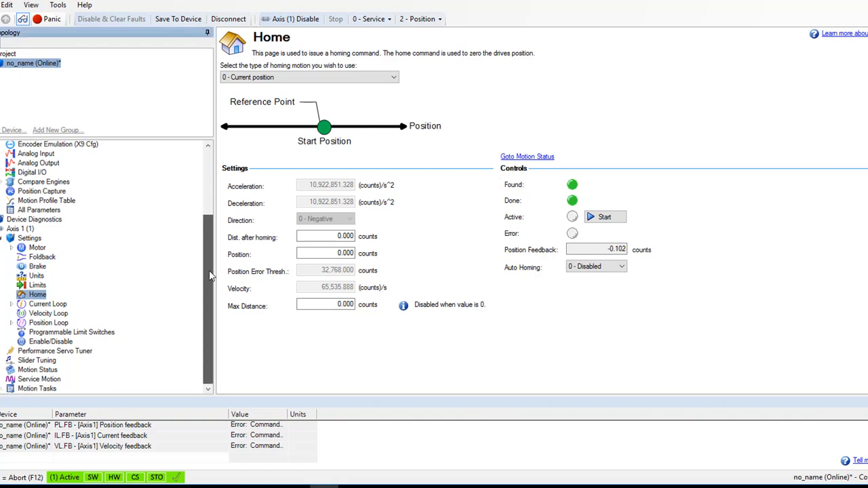
pyautogui.click(55, 380)
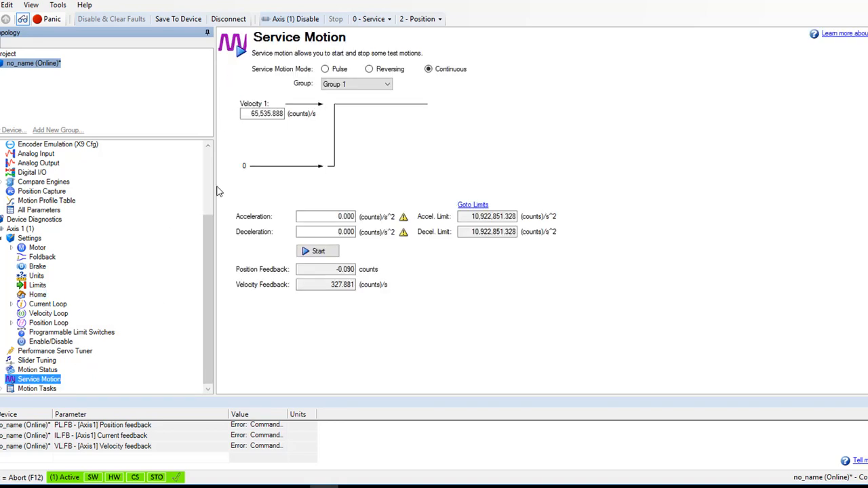
pyautogui.click(317, 252)
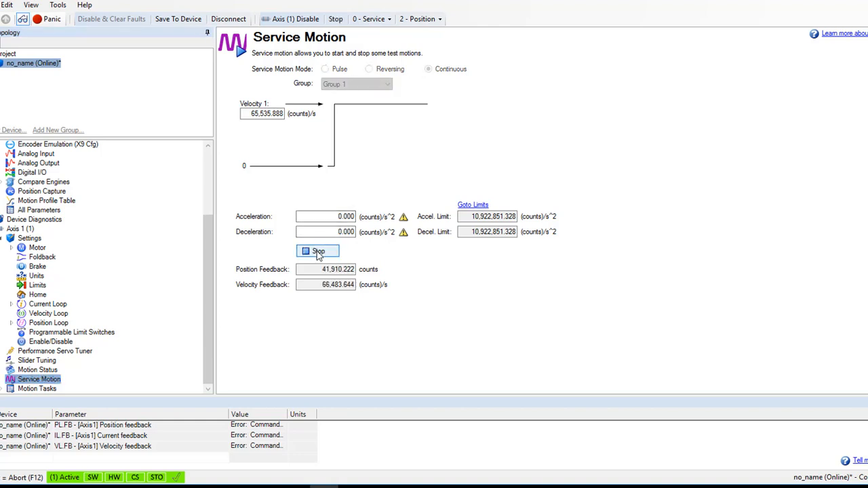
pyautogui.click(318, 252)
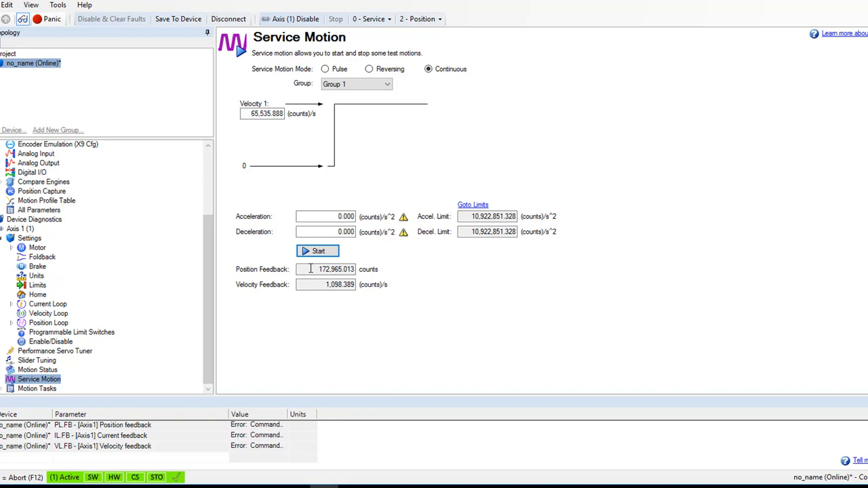
# - Home the drive by toggling START_HOME_MOVE in rung 9 on and off in RSLogix 5000, checking Position Feedback on WorkBench's Home page before and after
pyautogui.click(38, 295)
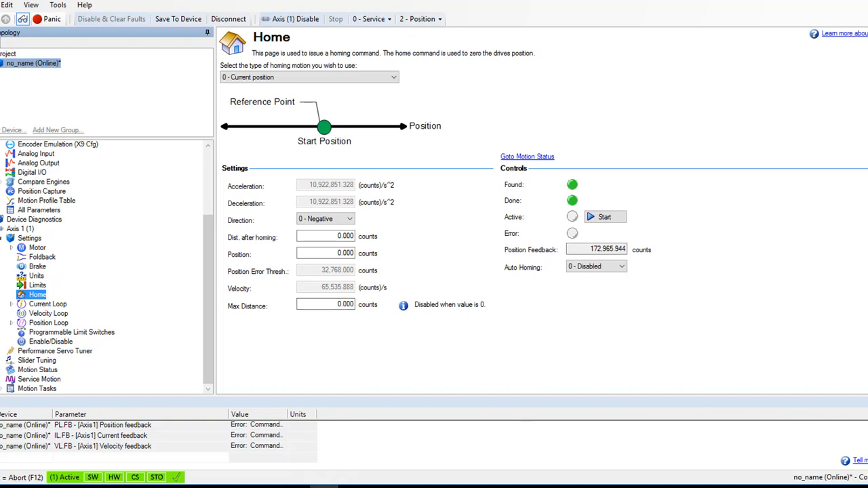
pyautogui.click(295, 485)
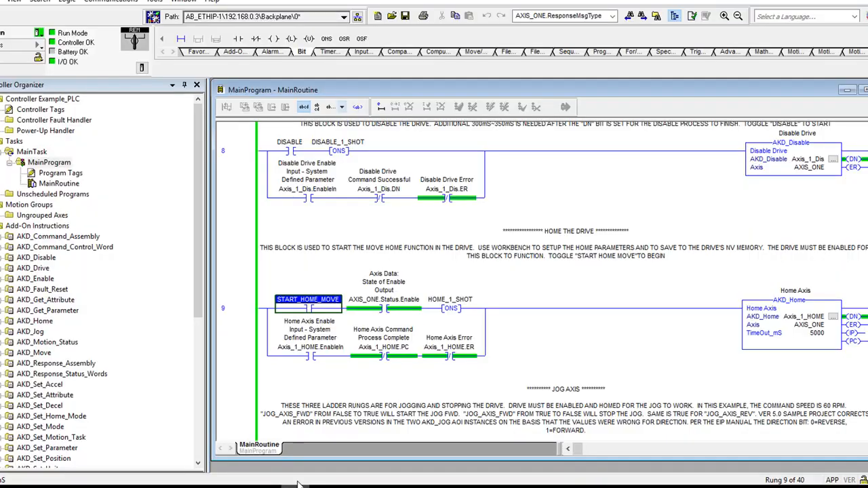
pyautogui.rightClick(312, 309)
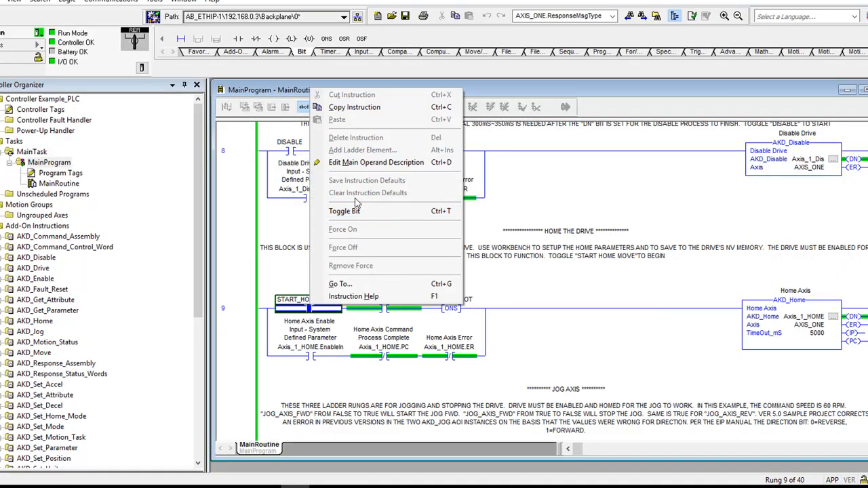
pyautogui.click(325, 211)
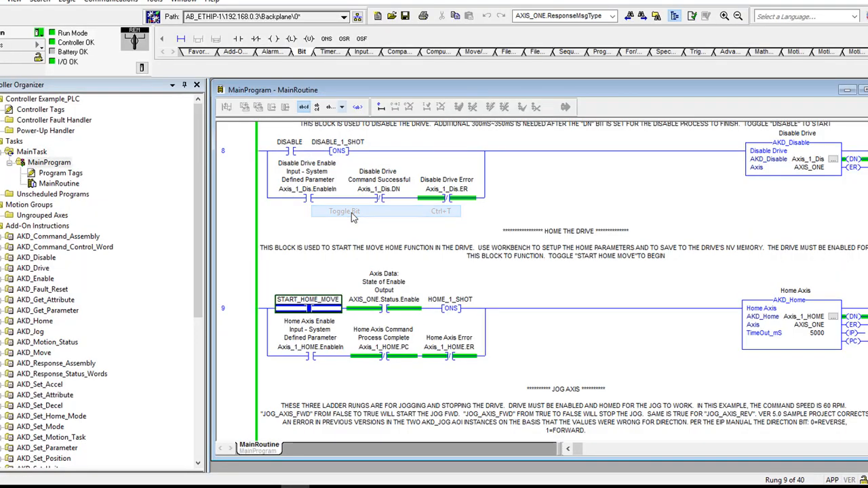
pyautogui.rightClick(317, 308)
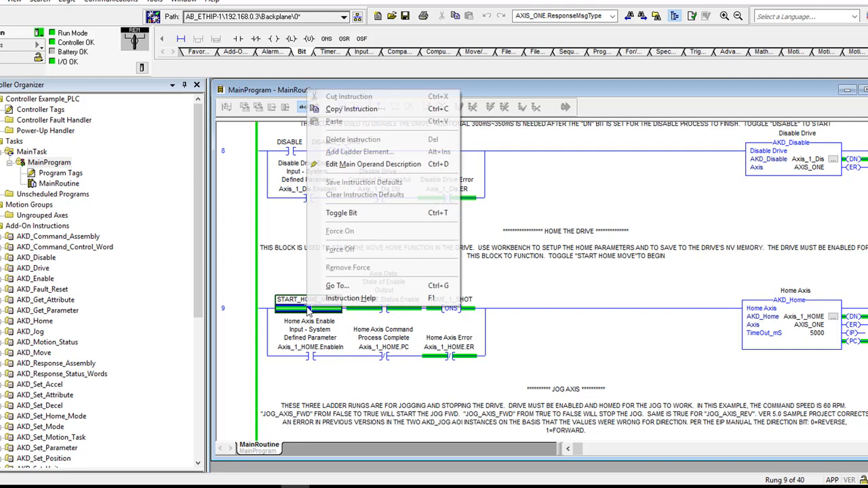
pyautogui.click(353, 214)
pyautogui.click(324, 487)
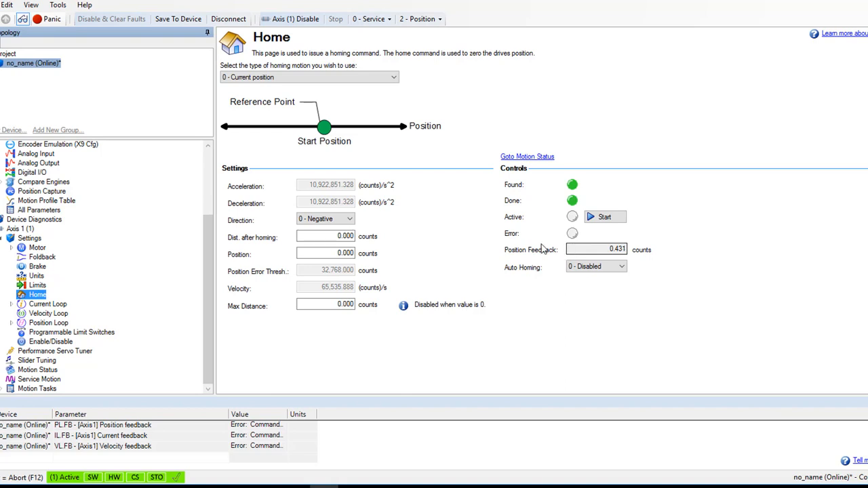
# - Check the Home page's Position and Position Feedback fields in WorkBench, and review rung 9's Home block in RSLogix 5000
pyautogui.click(337, 252)
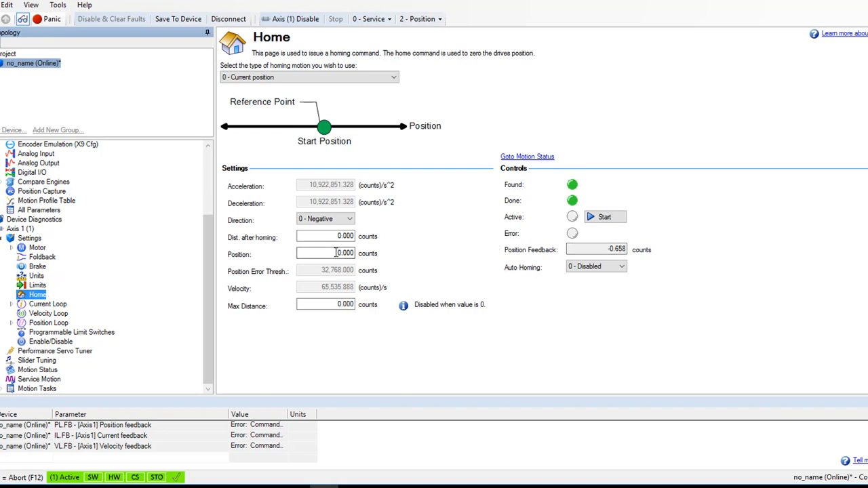
pyautogui.click(575, 251)
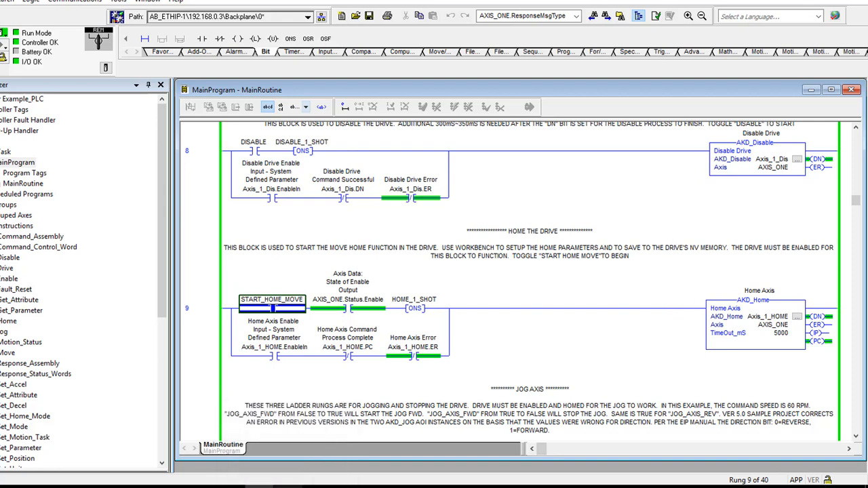
pyautogui.moveTo(287, 485)
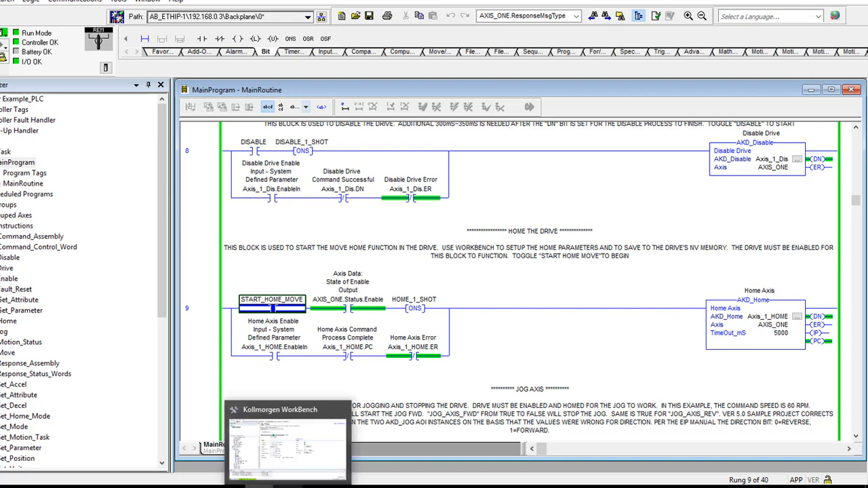
pyautogui.click(261, 484)
pyautogui.click(570, 218)
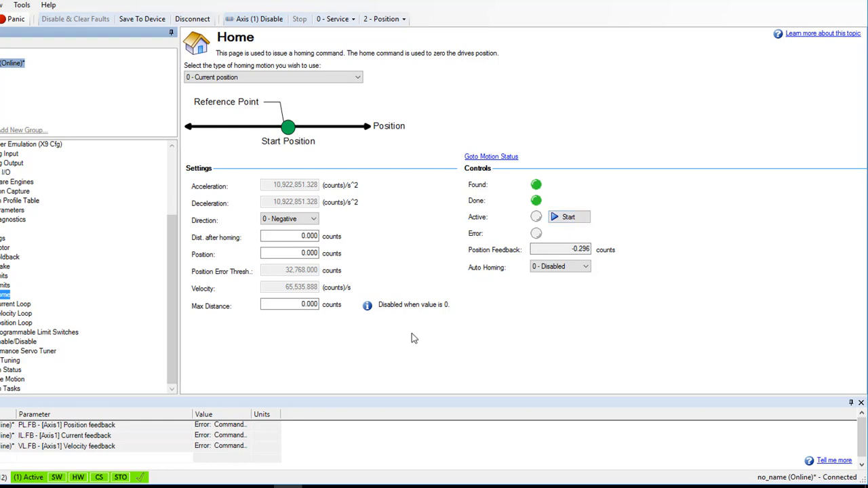
pyautogui.click(260, 484)
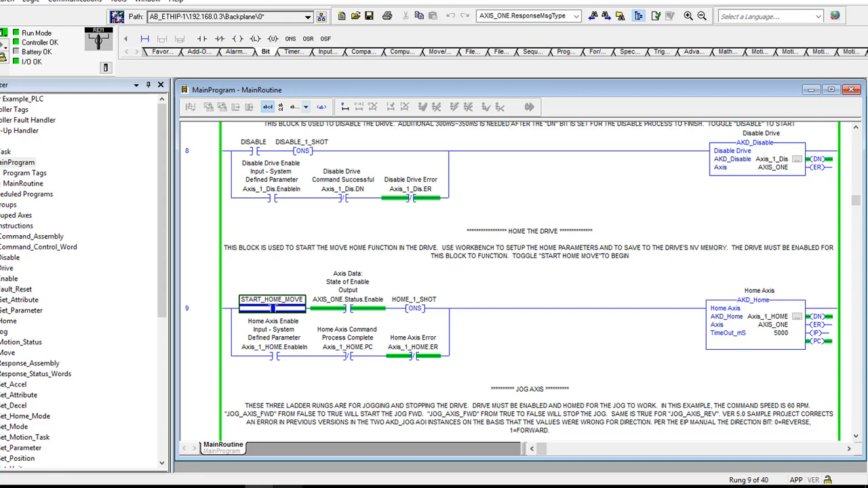
pyautogui.click(288, 485)
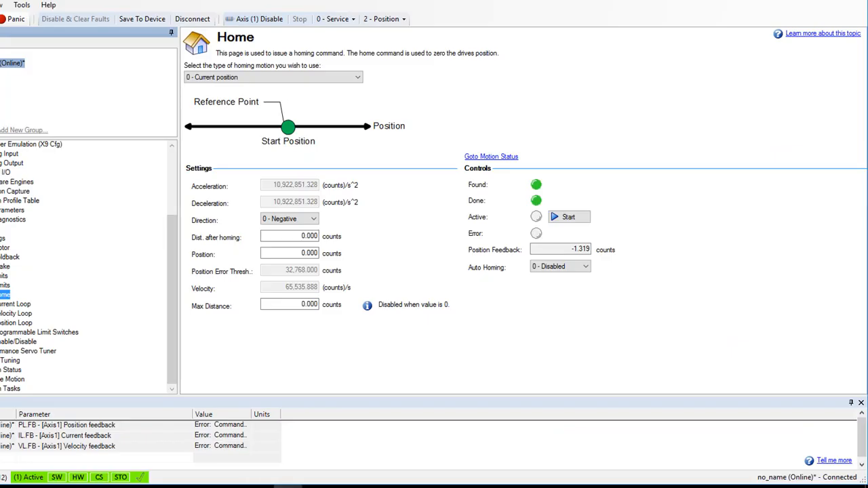
# - Set the homing type to 4 - Find home switch and check which digital input is configured as the home switch
pyautogui.click(358, 77)
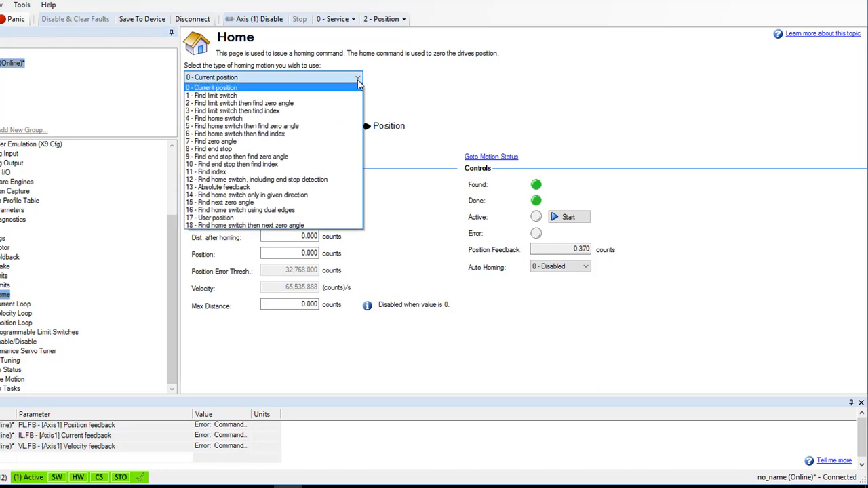
pyautogui.click(312, 120)
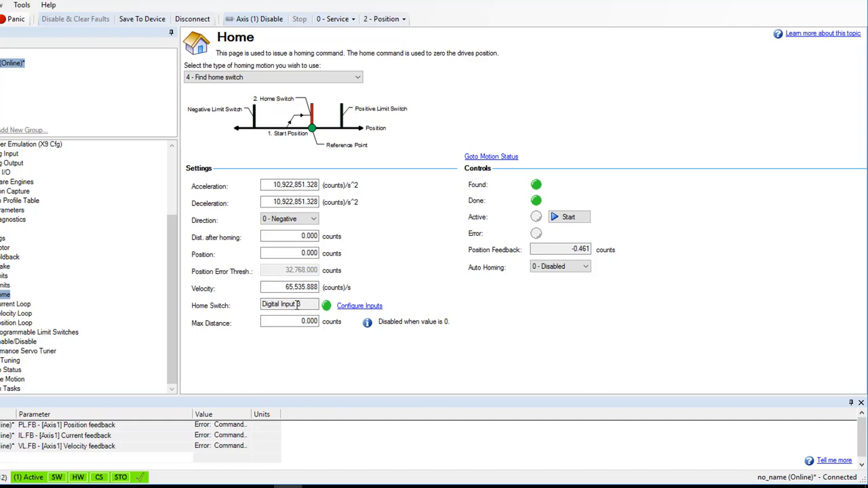
pyautogui.click(357, 306)
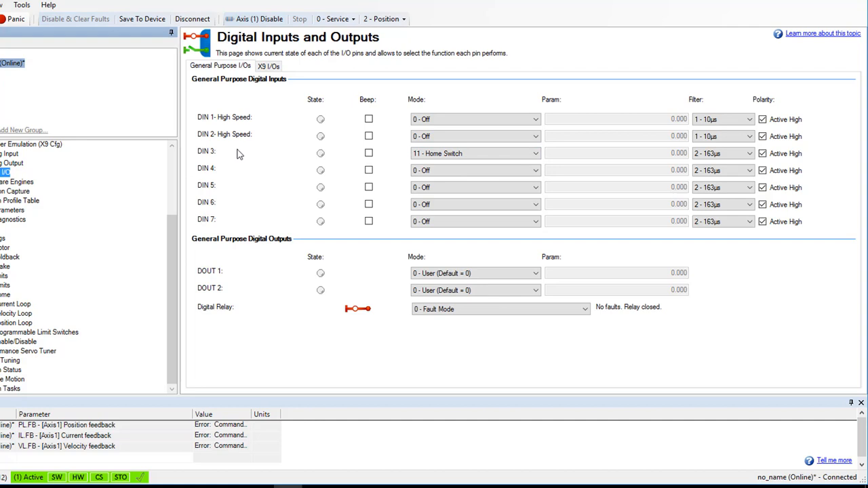
pyautogui.click(6, 295)
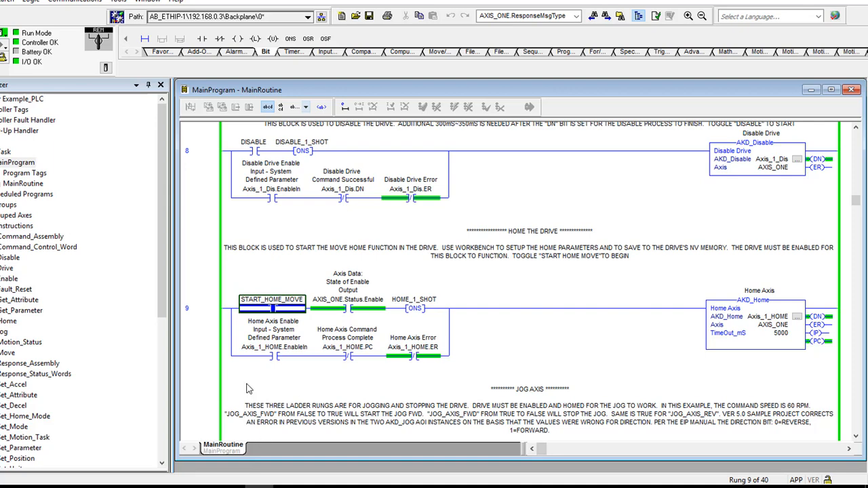
# - Start homing by toggling START_HOME_MOVE on in rung 9 in RSLogix 5000, and check the result on WorkBench's Home page
pyautogui.rightClick(276, 311)
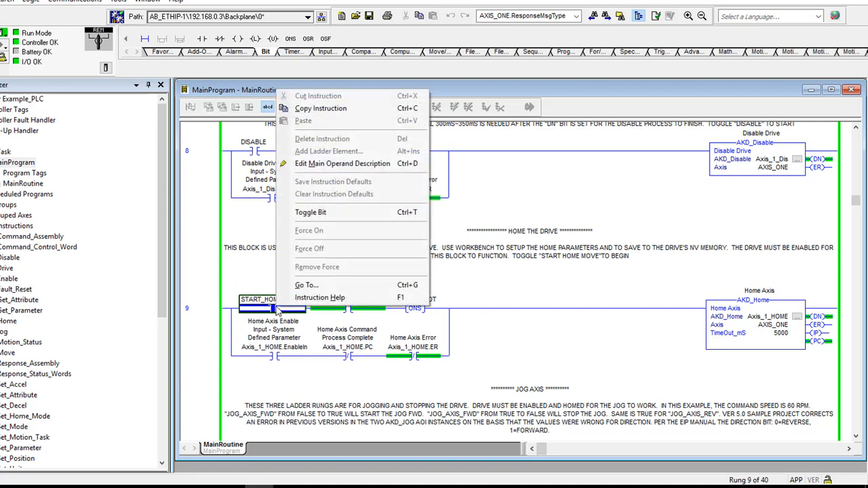
pyautogui.click(318, 213)
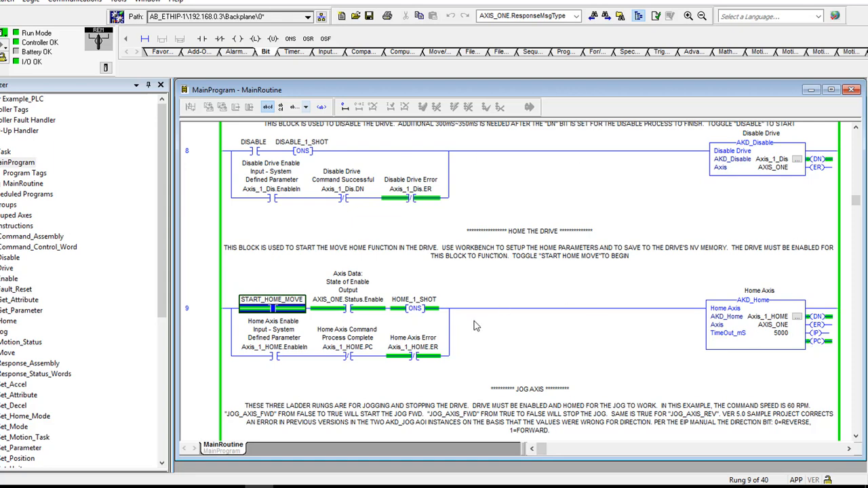
pyautogui.click(286, 487)
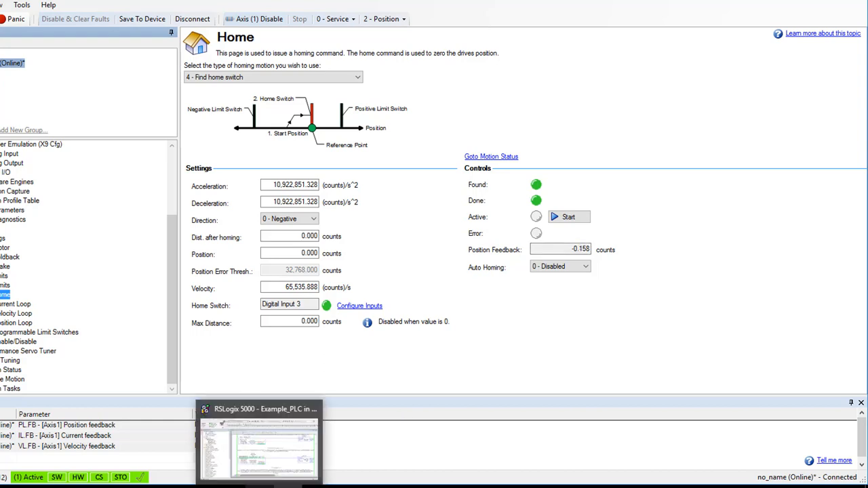
pyautogui.click(260, 485)
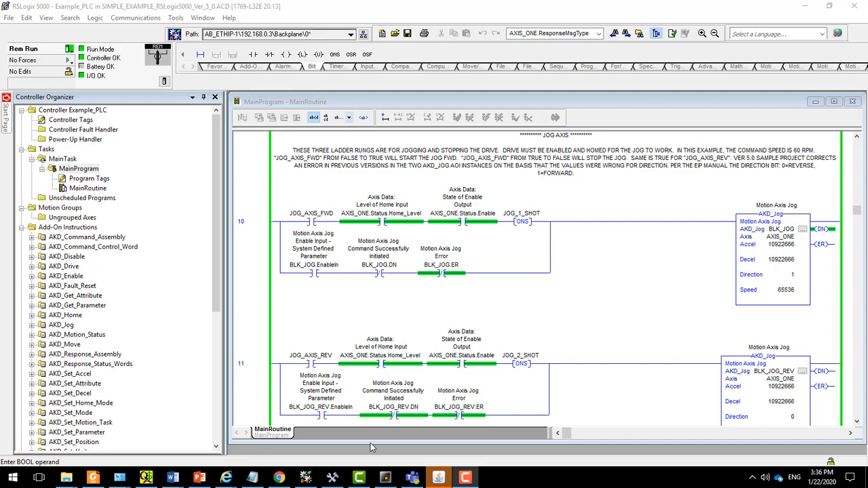
# - Check the drive's operation mode in WorkBench, and examine the JOG AXIS rungs 10 to 12 in RSLogix 5000
pyautogui.click(332, 477)
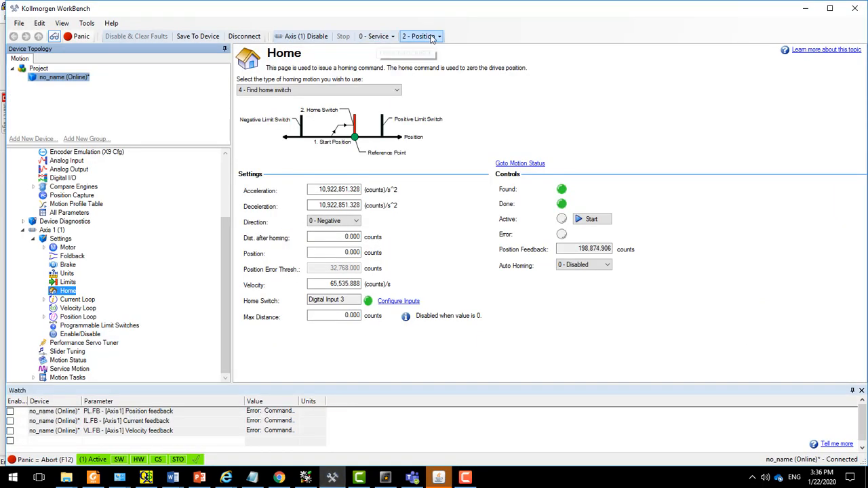
pyautogui.click(801, 7)
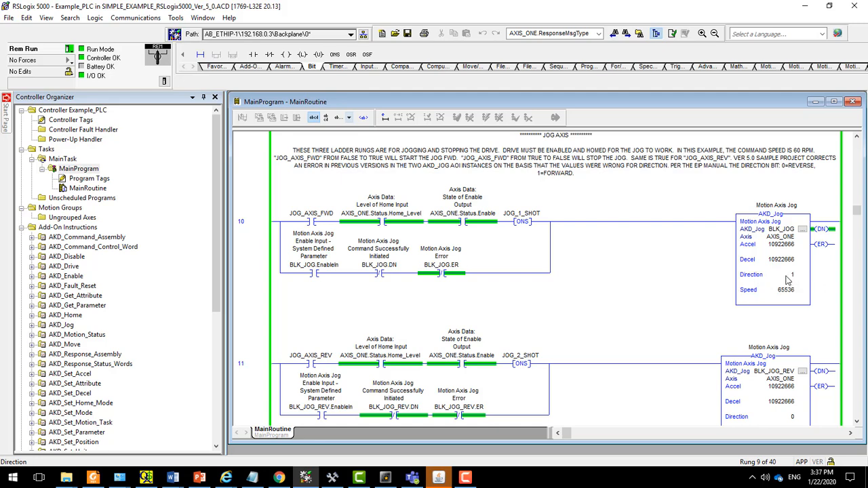
pyautogui.click(856, 423)
pyautogui.click(855, 423)
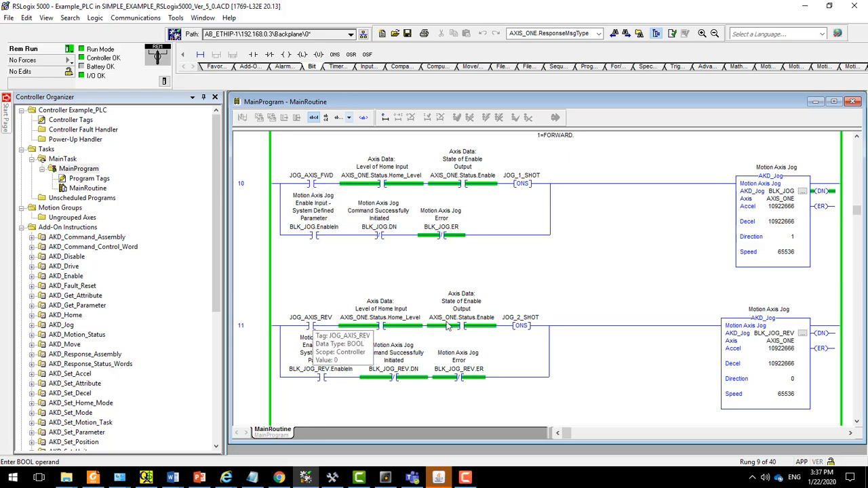
pyautogui.click(856, 422)
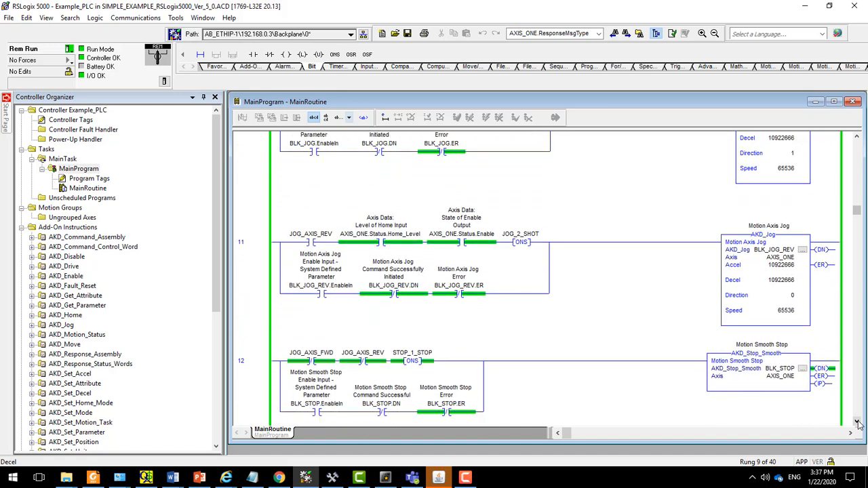
pyautogui.click(857, 422)
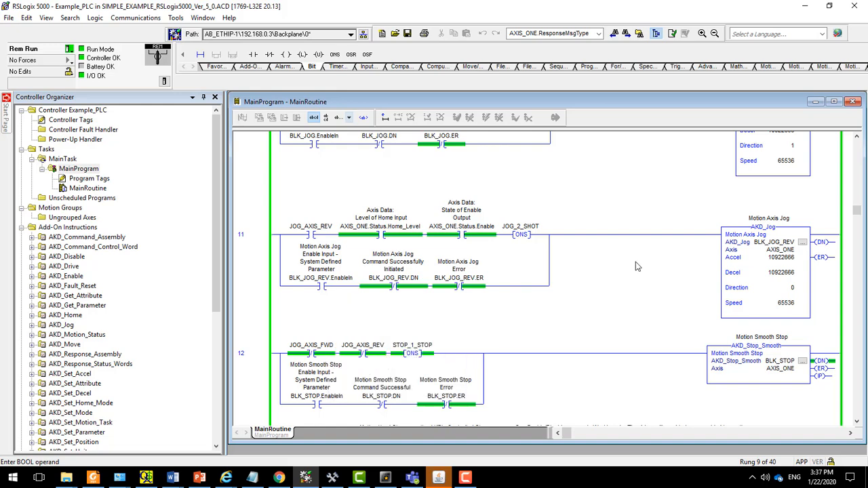
pyautogui.click(856, 138)
pyautogui.click(856, 139)
pyautogui.click(857, 139)
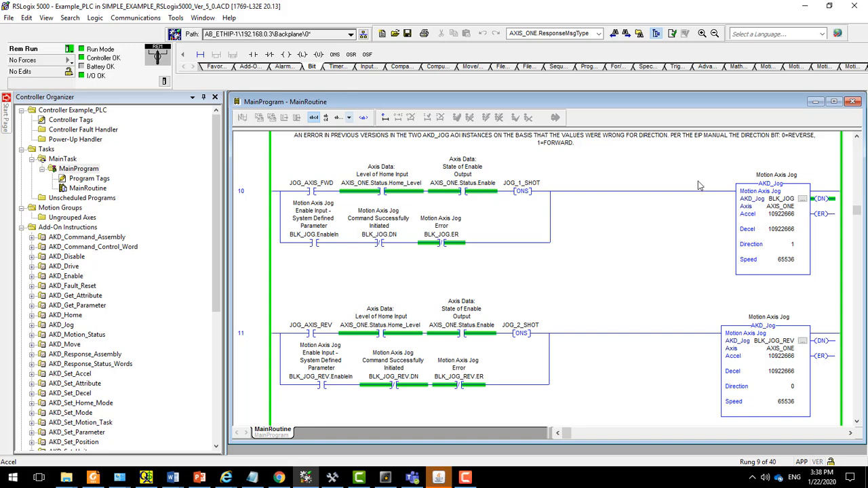
# - Jog the axis forward by toggling JOG_AXIS_FWD on in rung 10, and check the velocity on WorkBench's Velocity Loop page
pyautogui.click(309, 190)
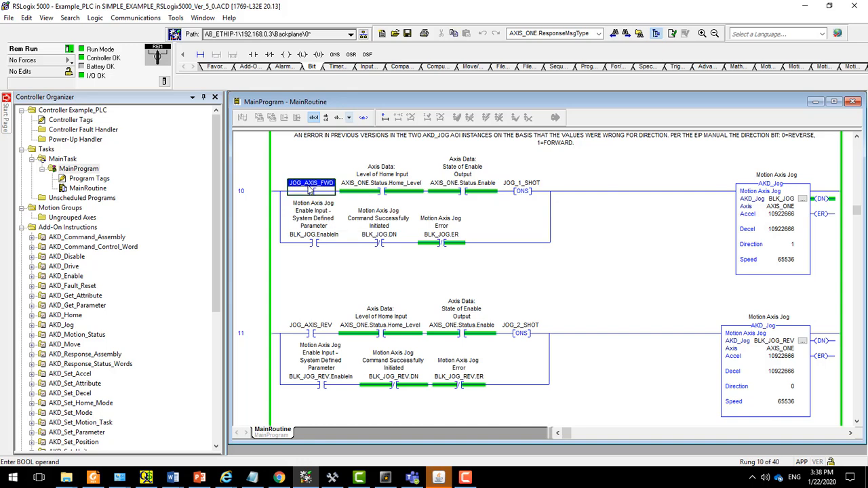
pyautogui.rightClick(310, 190)
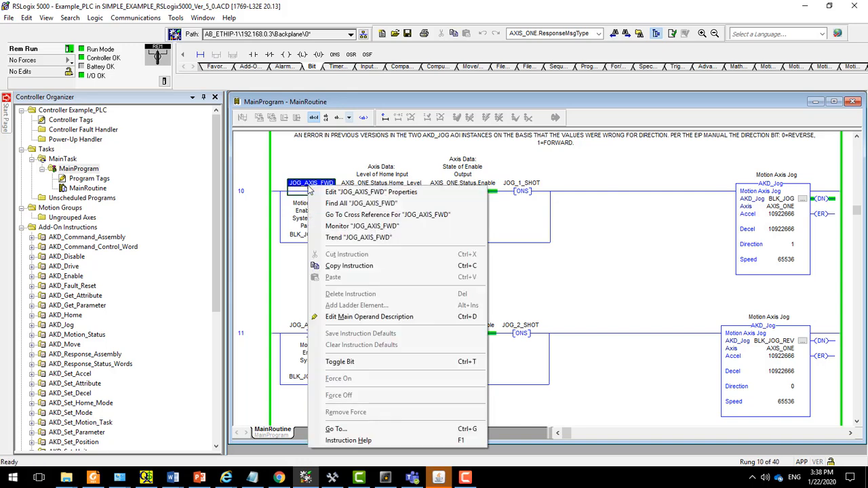
pyautogui.click(339, 363)
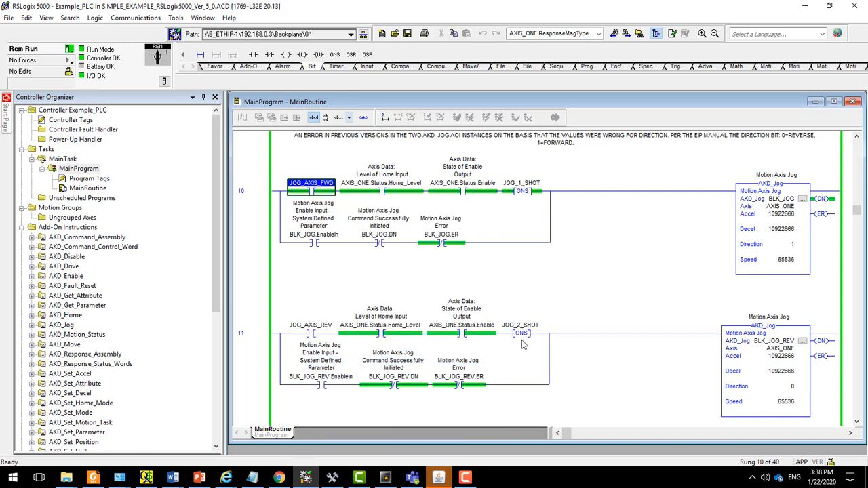
pyautogui.click(330, 479)
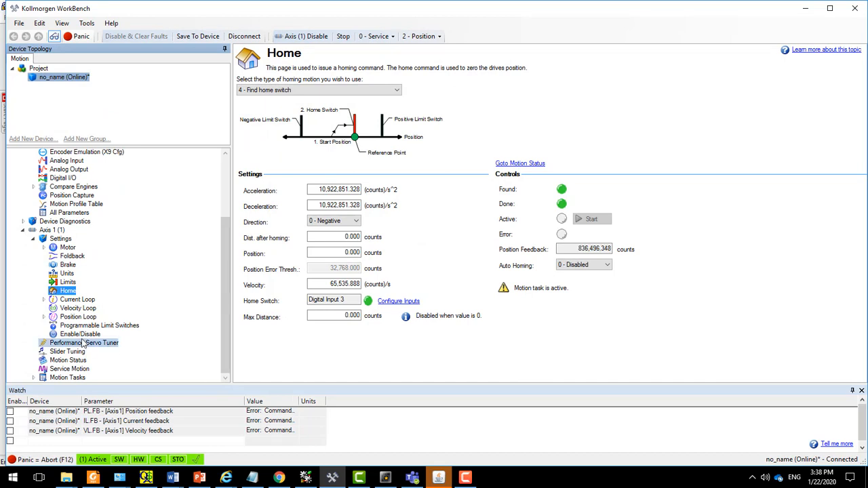
pyautogui.click(76, 309)
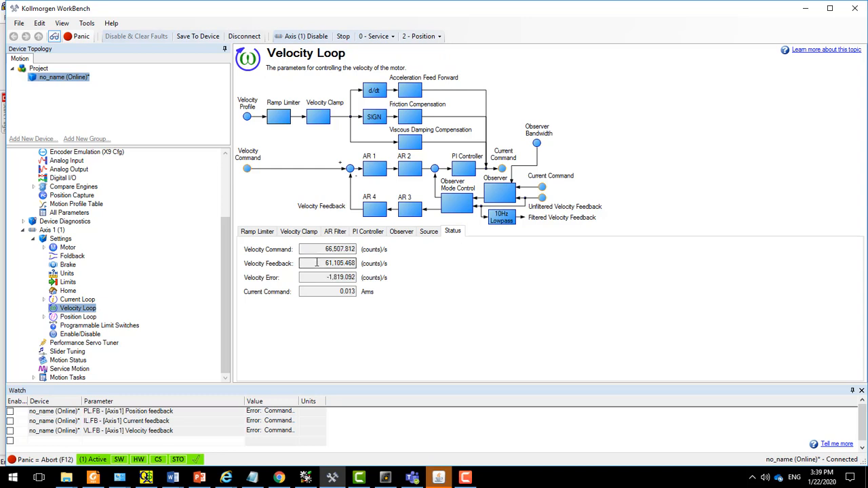
# - Stop the forward jog by toggling JOG_AXIS_FWD off in RSLogix 5000, and check rung 12 and WorkBench's velocity feedback
pyautogui.click(305, 478)
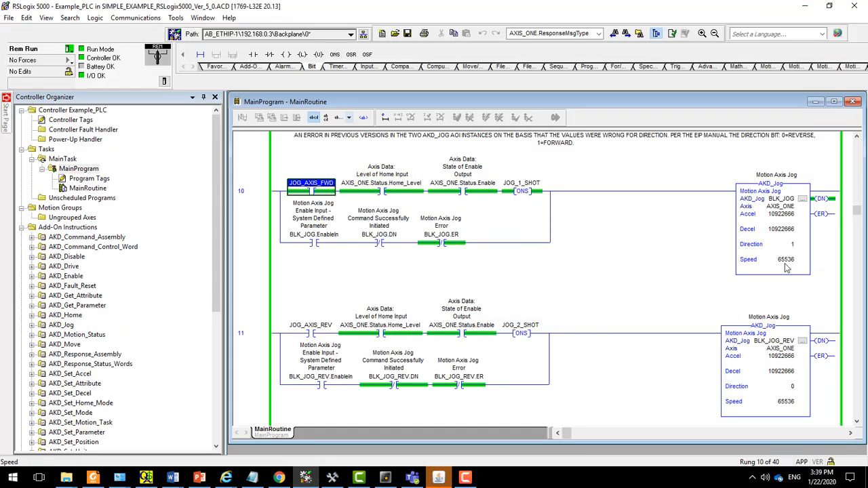
pyautogui.rightClick(313, 192)
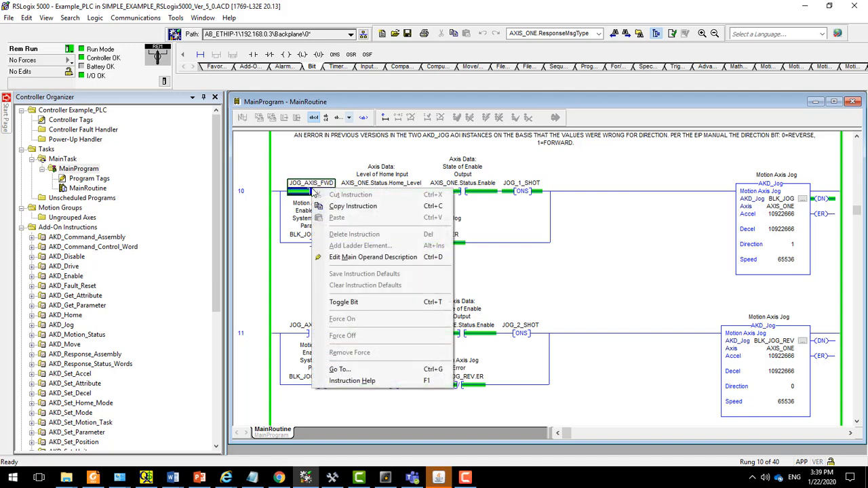
pyautogui.click(342, 303)
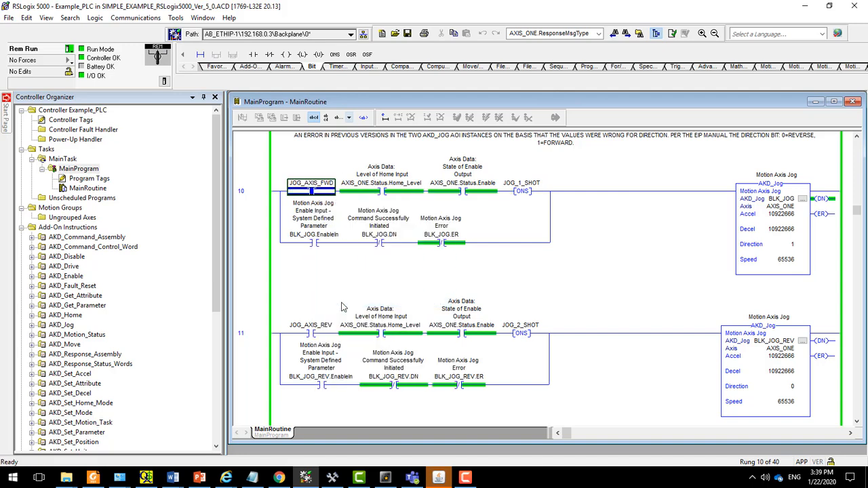
pyautogui.click(856, 421)
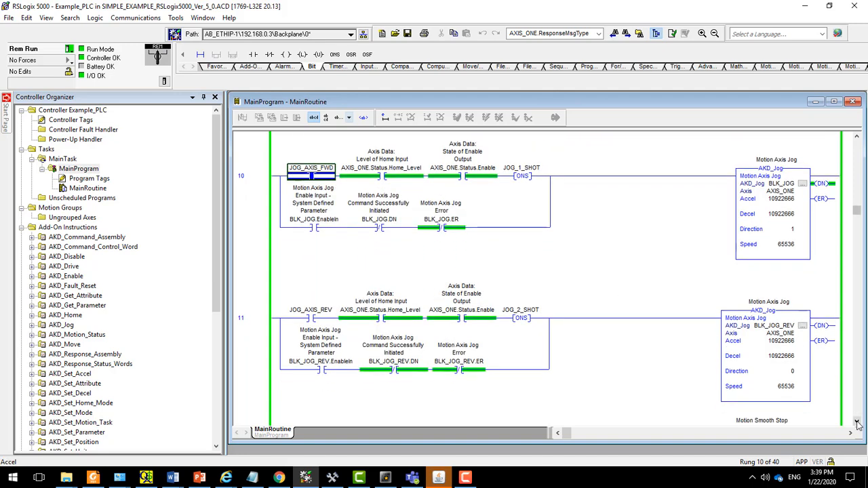
pyautogui.scroll(-3, 856, 423)
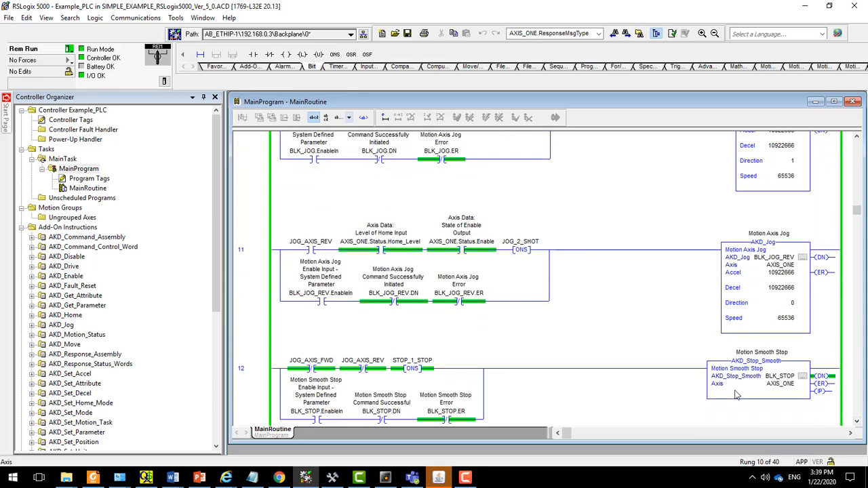
pyautogui.click(335, 478)
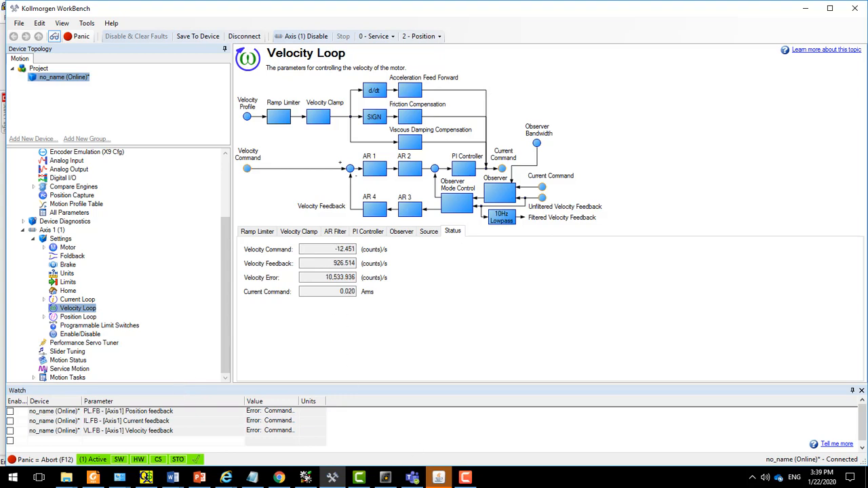
# - Jog the axis in reverse by toggling JOG_AXIS_REV on in rung 11 in RSLogix 5000, and check the velocity in WorkBench
pyautogui.click(306, 477)
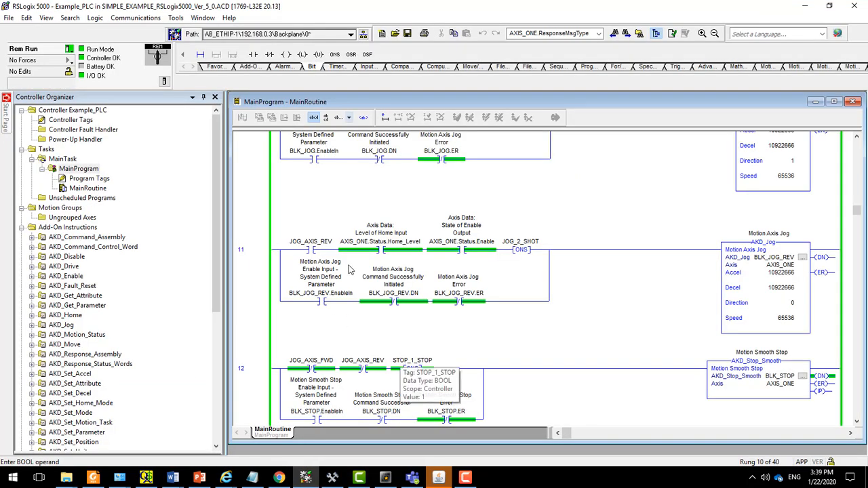
pyautogui.rightClick(313, 249)
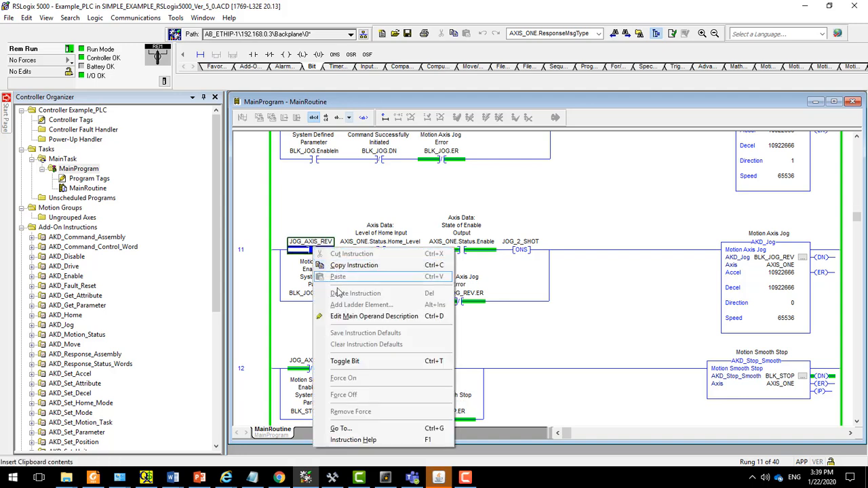
pyautogui.click(350, 361)
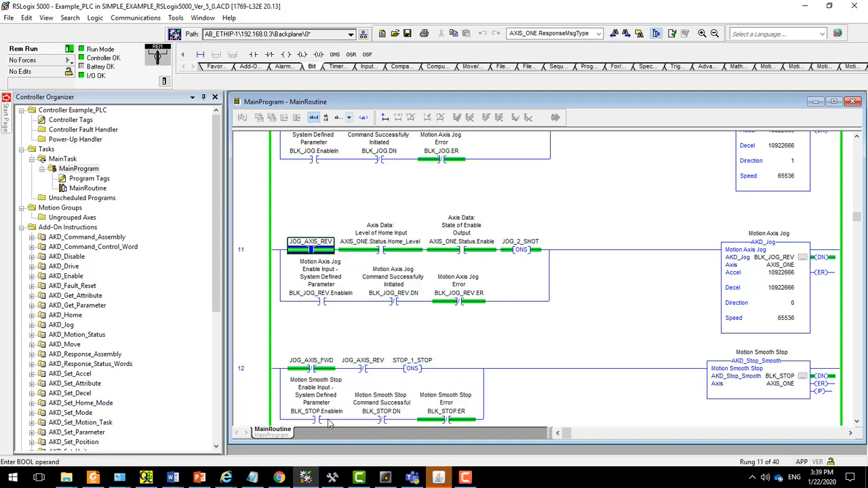
pyautogui.click(332, 477)
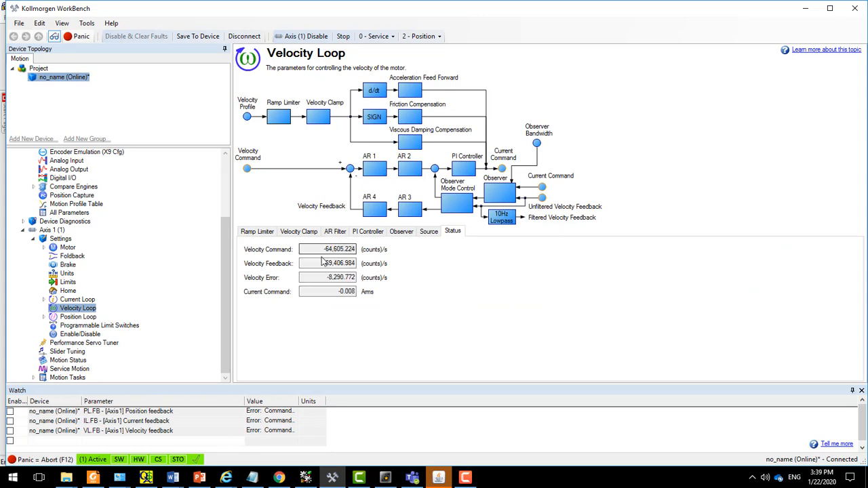
# - Stop the reverse jog by toggling JOG_AXIS_REV off in RSLogix 5000, and examine the speed parameters of the AKD_Jog blocks
pyautogui.click(307, 480)
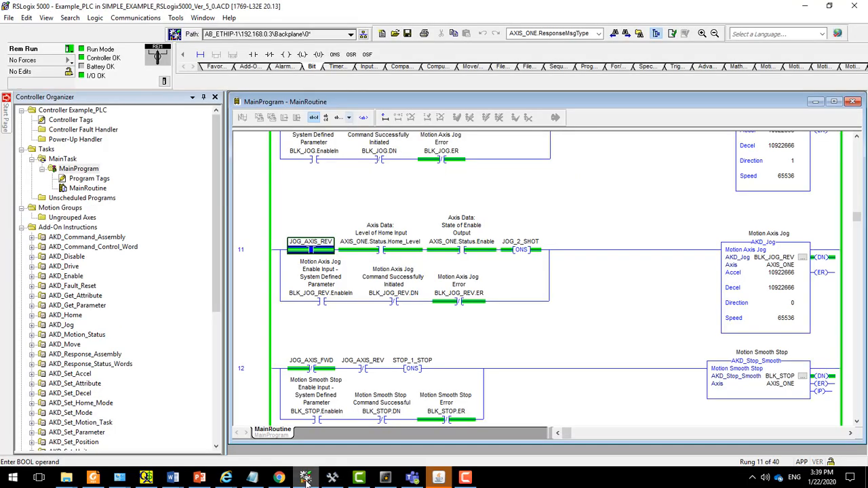
pyautogui.rightClick(311, 252)
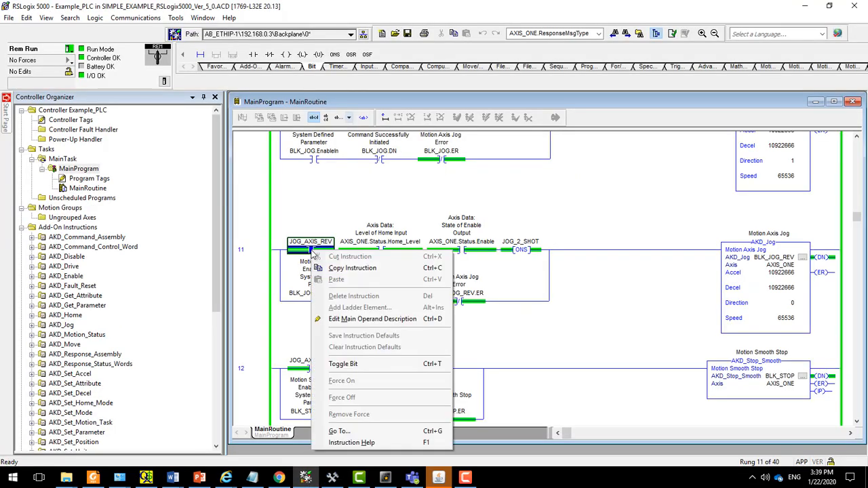
pyautogui.click(339, 364)
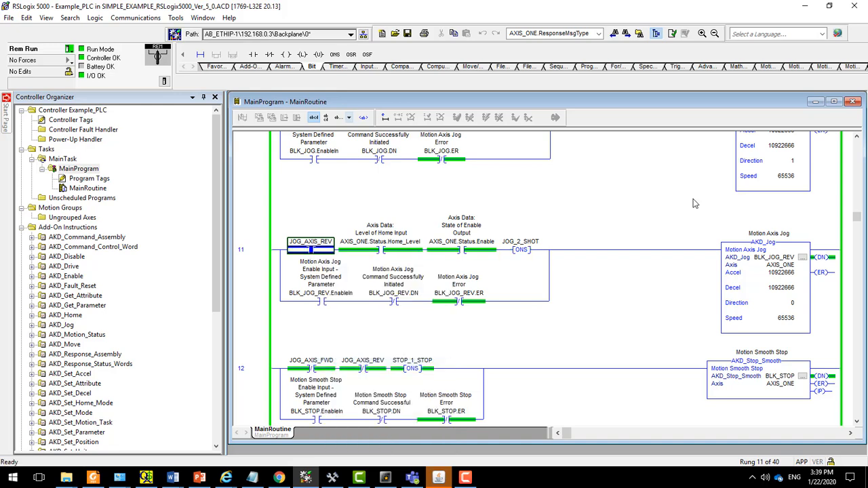
pyautogui.click(857, 138)
pyautogui.click(857, 137)
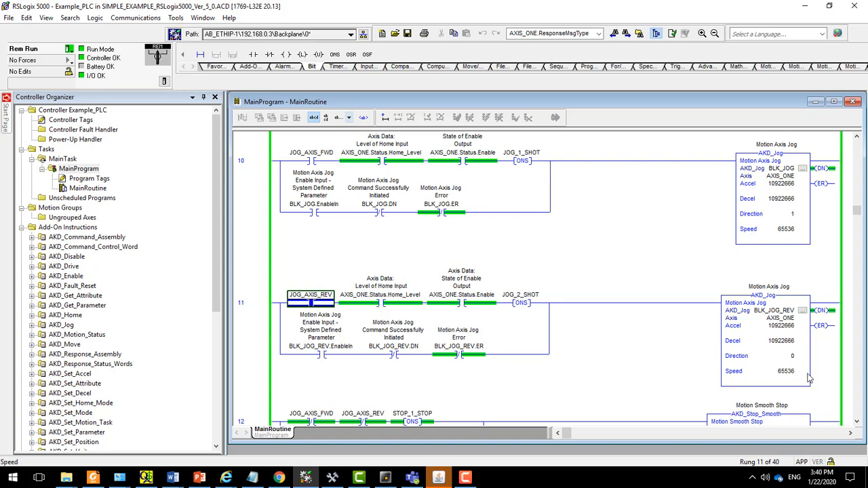
pyautogui.doubleClick(781, 372)
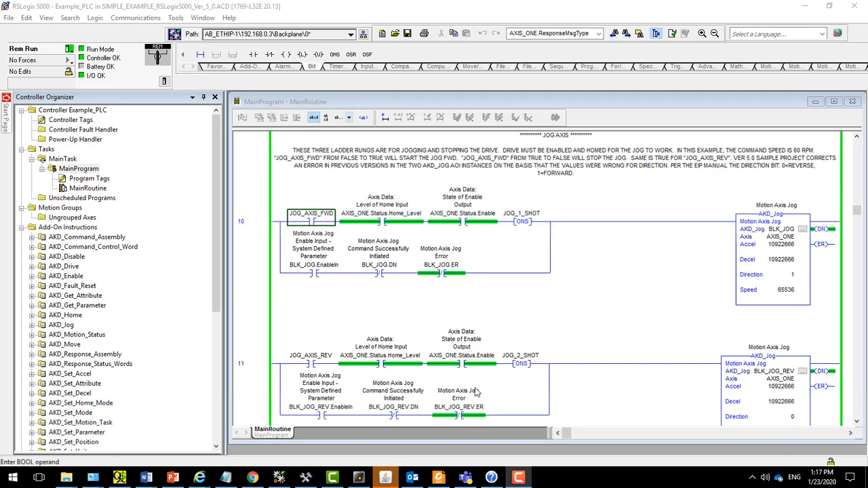
# - Set the homing type to 0 - Current position on WorkBench's Home page
pyautogui.click(305, 479)
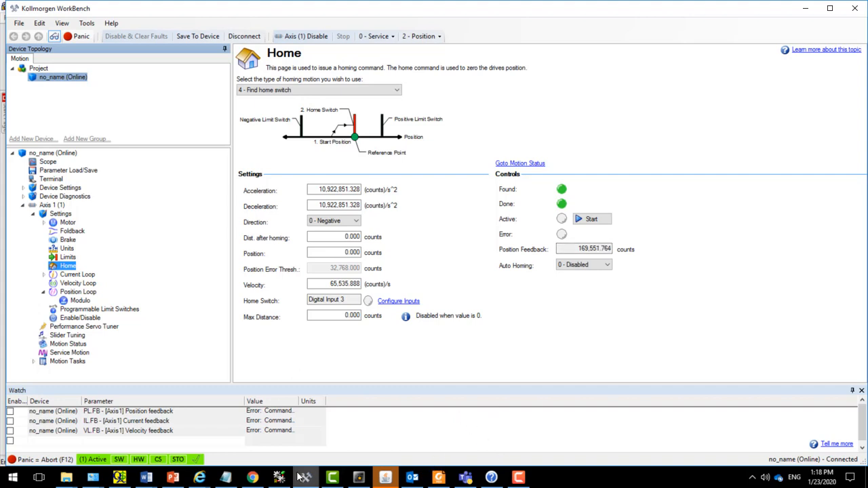
pyautogui.click(398, 91)
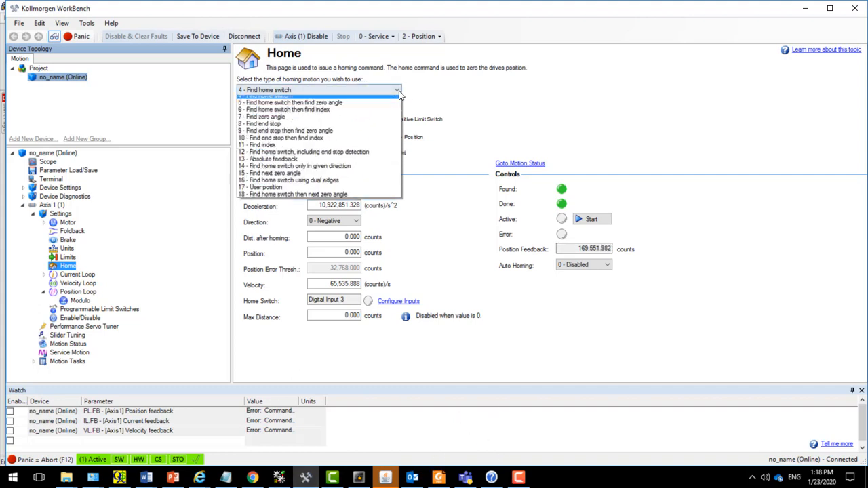
pyautogui.click(374, 99)
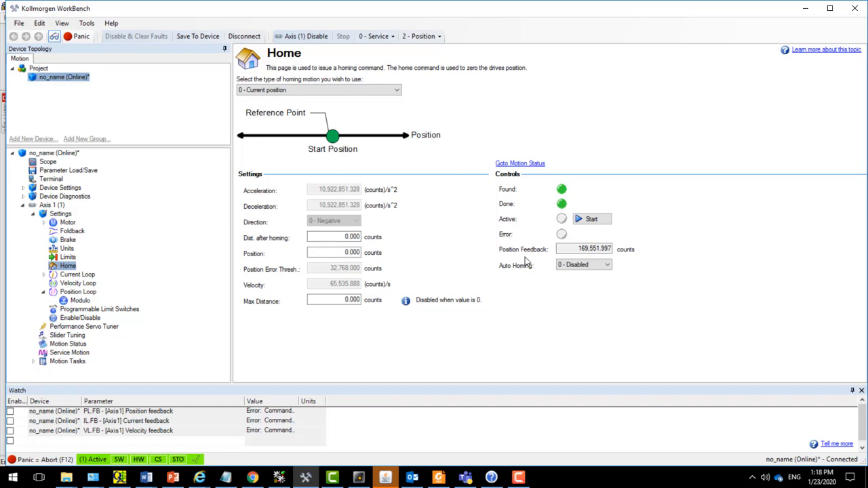
# - Home the drive by toggling START_HOME_MOVE on in rung 9 in RSLogix 5000, and check the position feedback in WorkBench
pyautogui.click(279, 477)
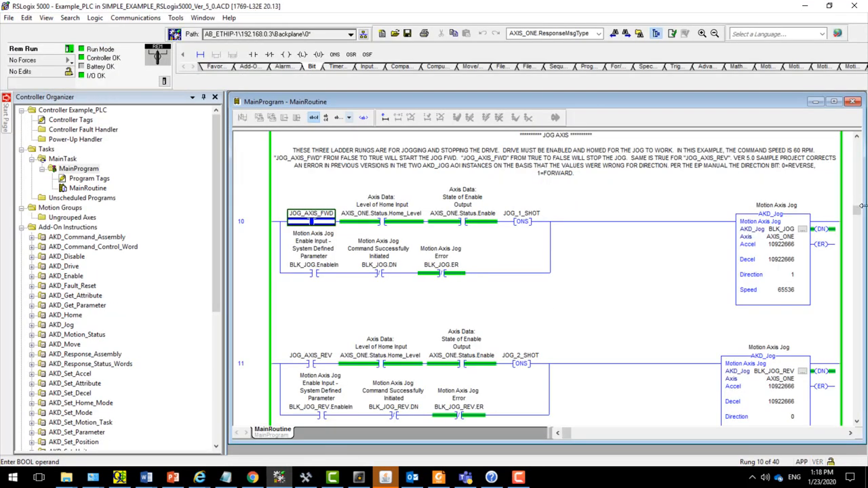
pyautogui.moveTo(857, 215); pyautogui.dragTo(859, 209)
pyautogui.click(316, 208)
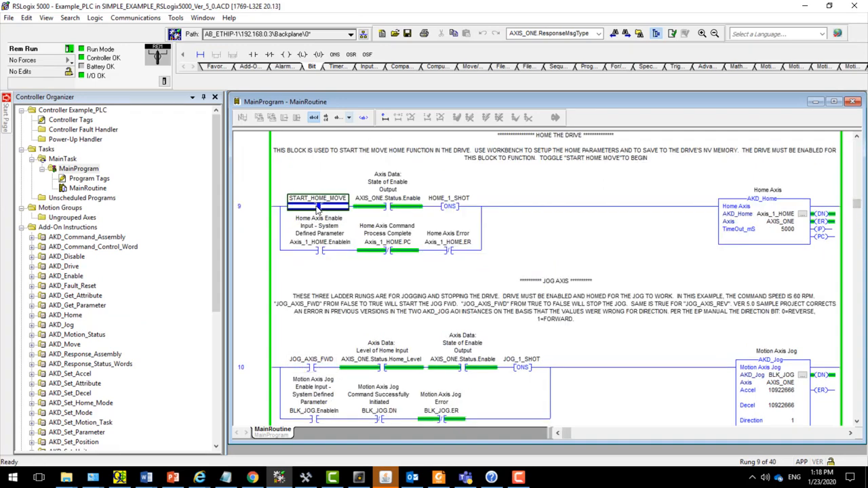
pyautogui.rightClick(316, 208)
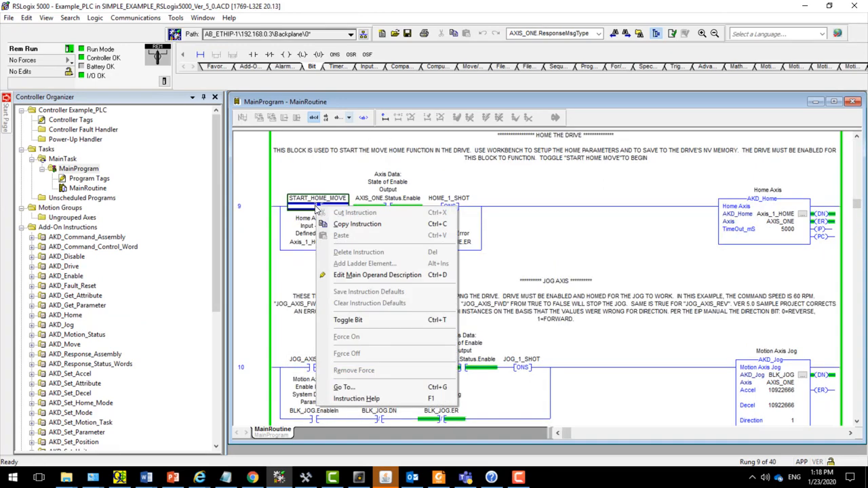
pyautogui.click(352, 320)
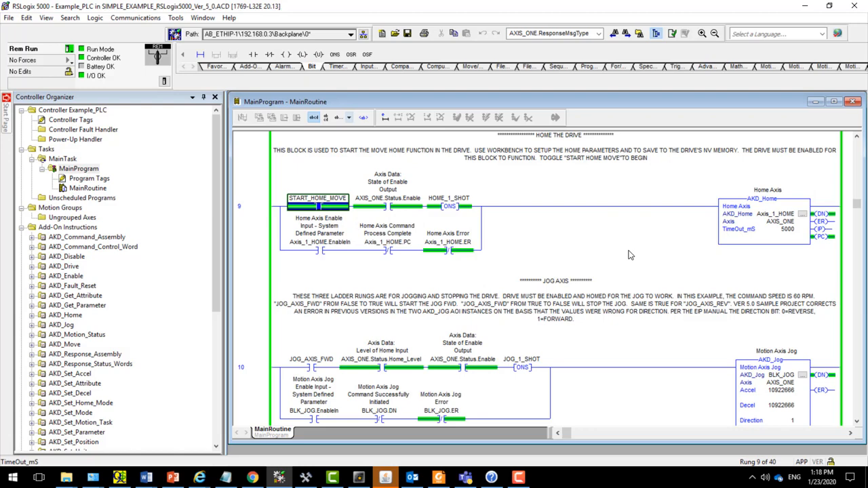
pyautogui.click(305, 478)
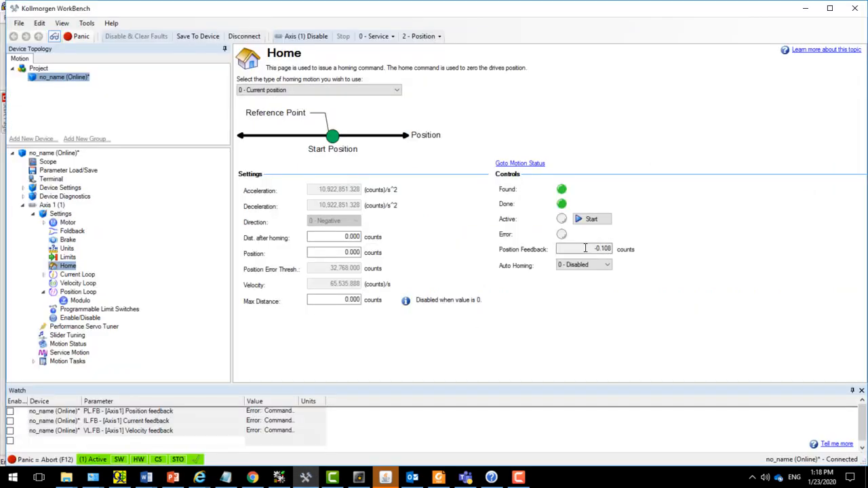
# - Reset the home command by toggling START_HOME_MOVE off in rung 9 in RSLogix 5000
pyautogui.click(278, 479)
pyautogui.rightClick(324, 211)
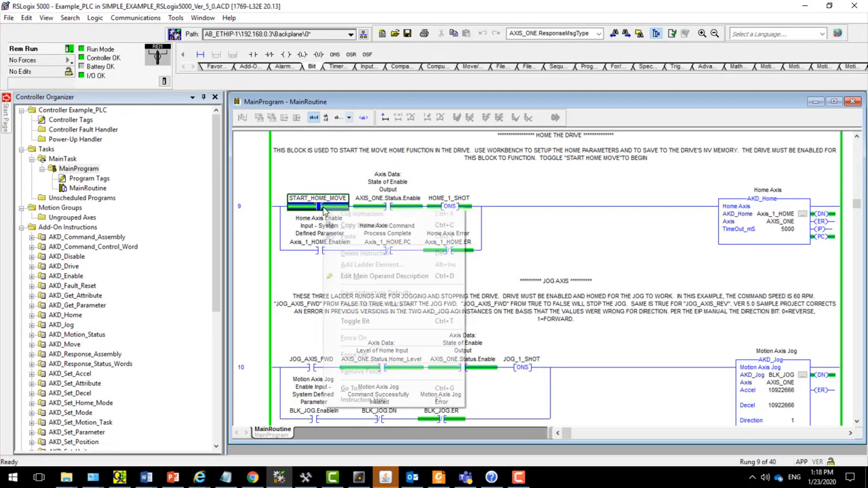
pyautogui.click(353, 321)
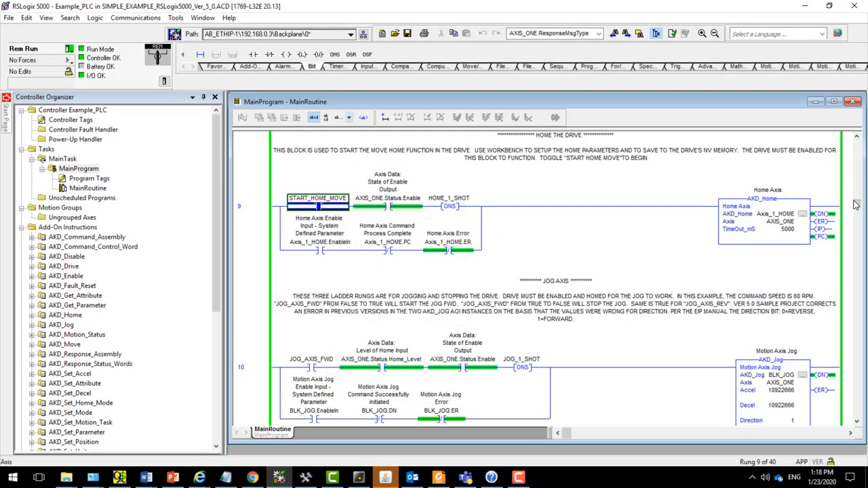
# - Run the relative move by toggling START_MOVE on in MOTION TASK rung 15, and check the position feedback in WorkBench
pyautogui.moveTo(858, 203); pyautogui.dragTo(857, 244)
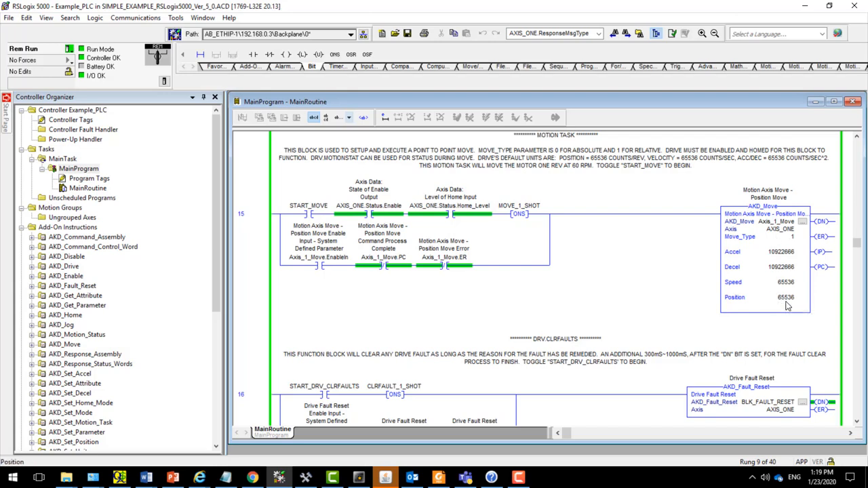
pyautogui.moveTo(787, 305)
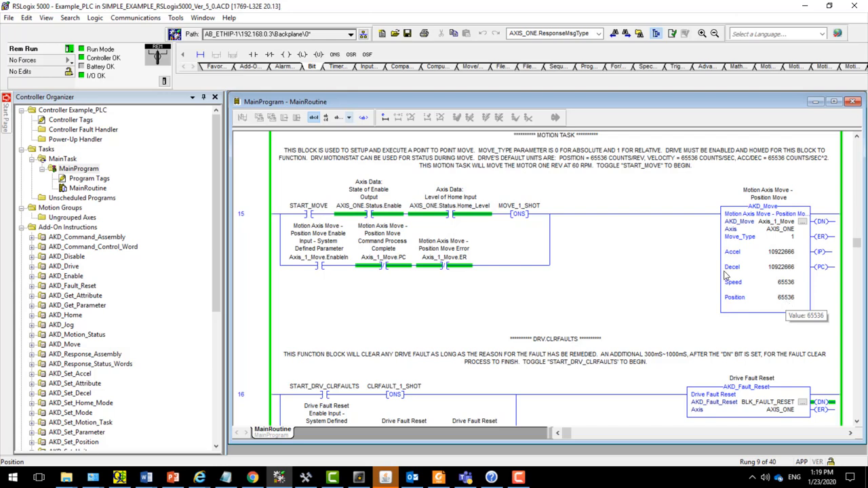
pyautogui.rightClick(307, 215)
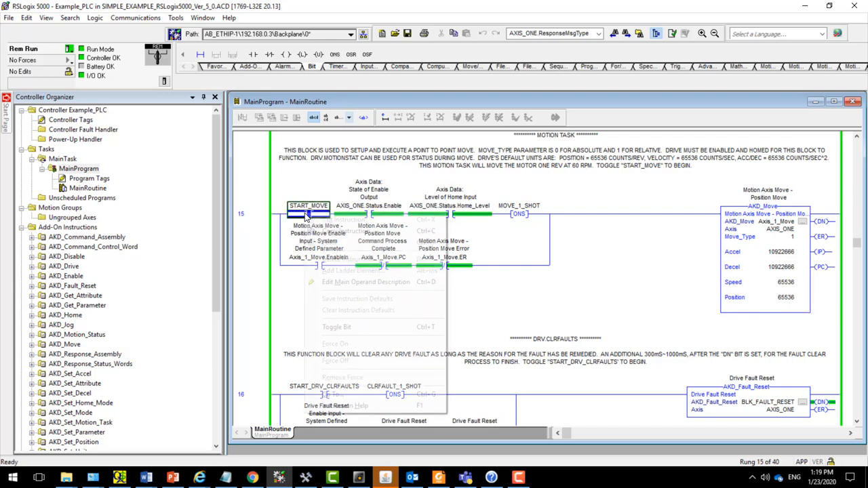
pyautogui.click(335, 330)
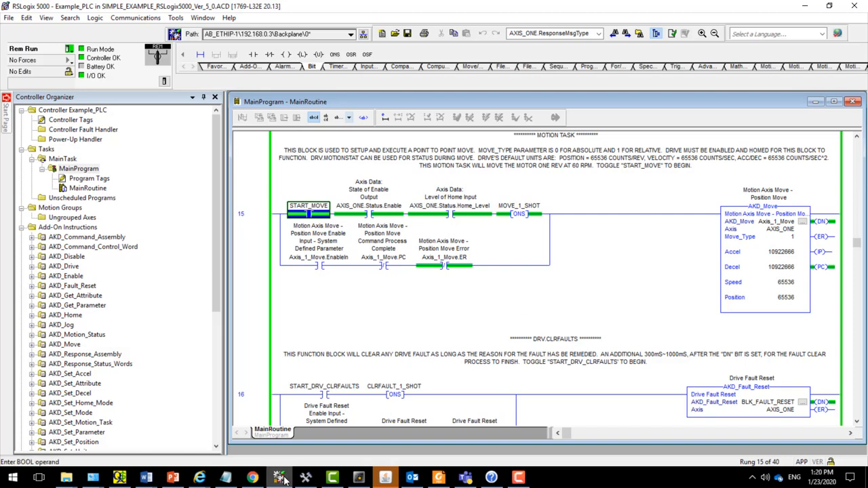
pyautogui.click(305, 478)
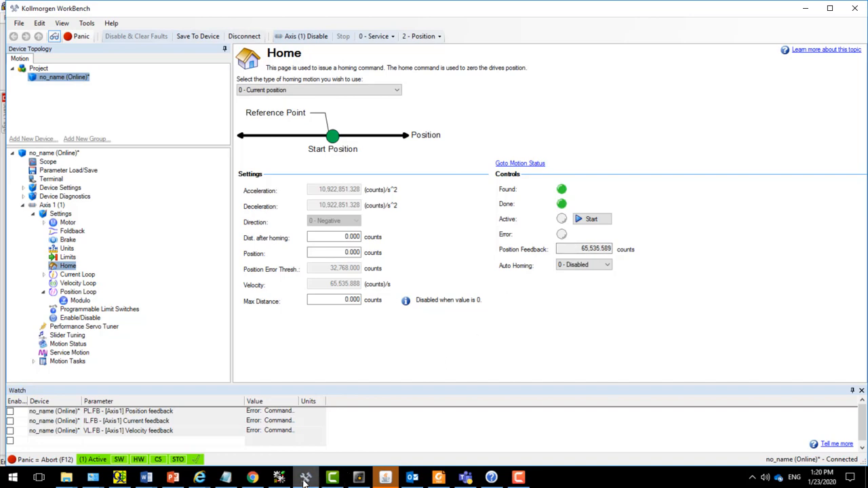
pyautogui.moveTo(305, 480)
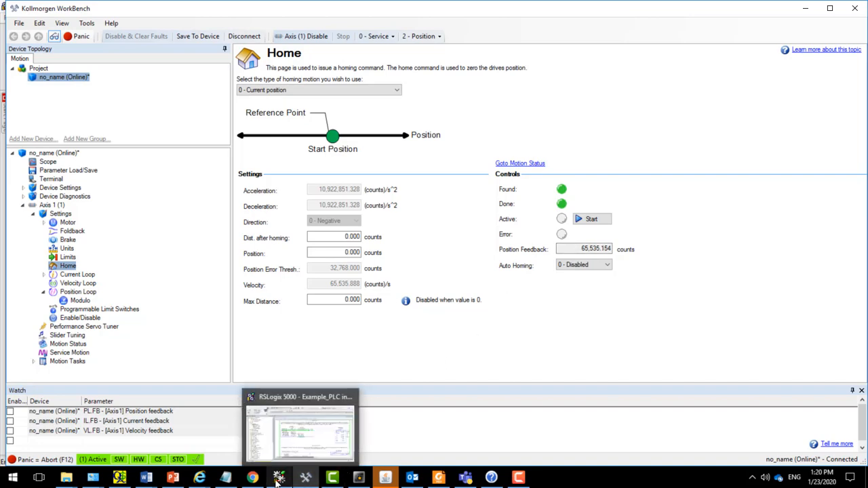
# - Repeat the relative move by toggling START_MOVE off and on again in RSLogix 5000, and check the position feedback in WorkBench
pyautogui.click(279, 478)
pyautogui.rightClick(309, 215)
pyautogui.click(339, 327)
pyautogui.rightClick(309, 217)
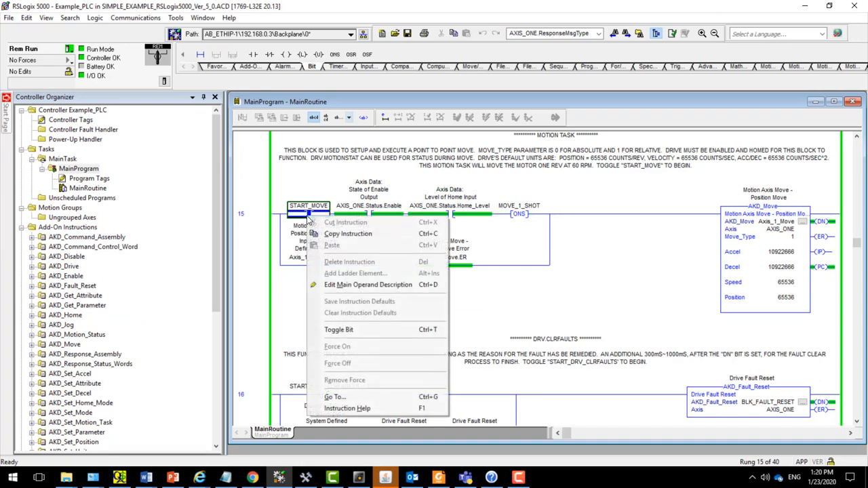
pyautogui.click(339, 330)
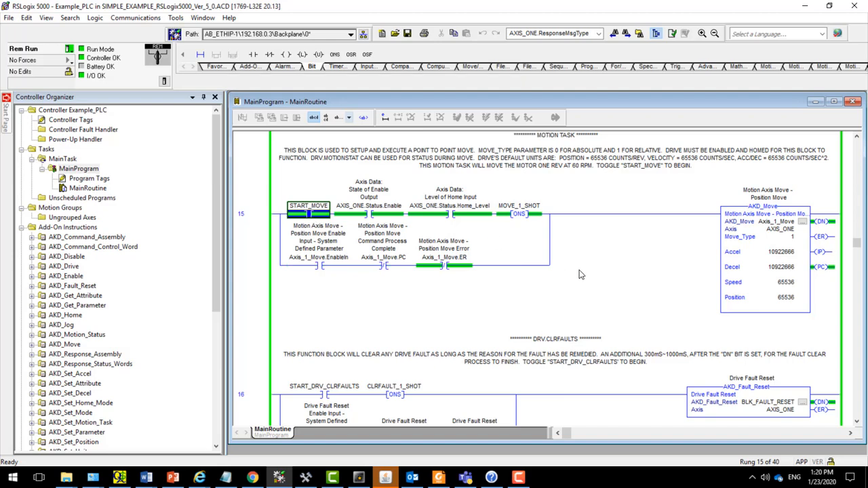
pyautogui.click(305, 478)
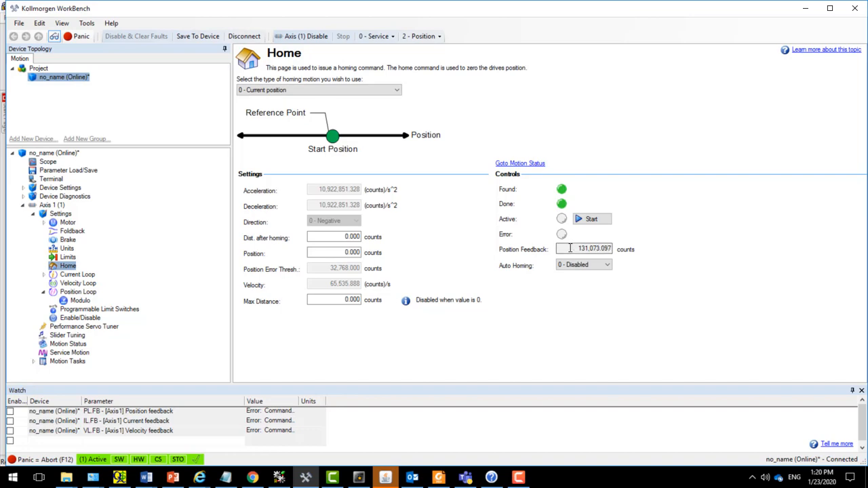
# - Examine status rungs 1 to 6 in RSLogix 5000, and compare the MOV block's position with WorkBench's position feedback
pyautogui.click(279, 478)
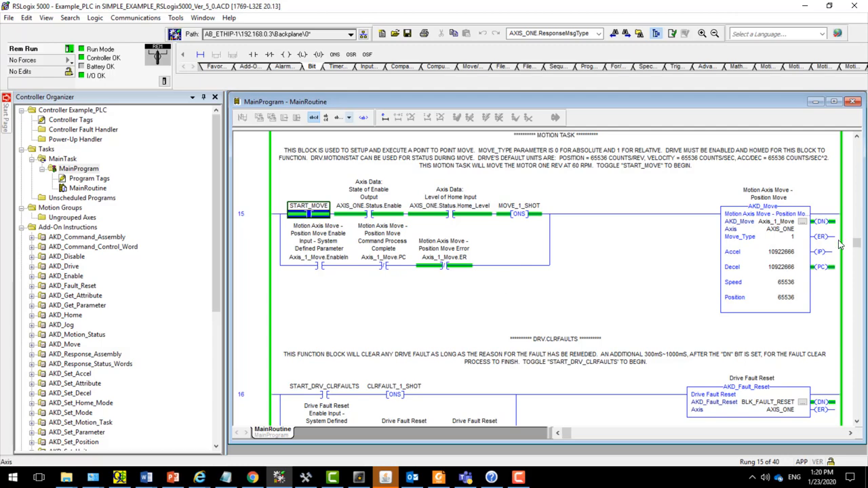
pyautogui.moveTo(857, 244); pyautogui.dragTo(853, 155)
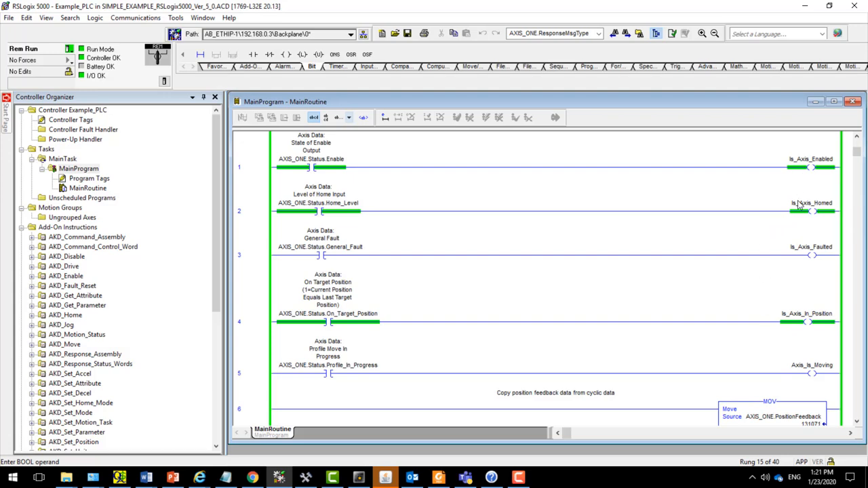
pyautogui.moveTo(798, 204)
pyautogui.click(857, 422)
pyautogui.scroll(-3, 858, 426)
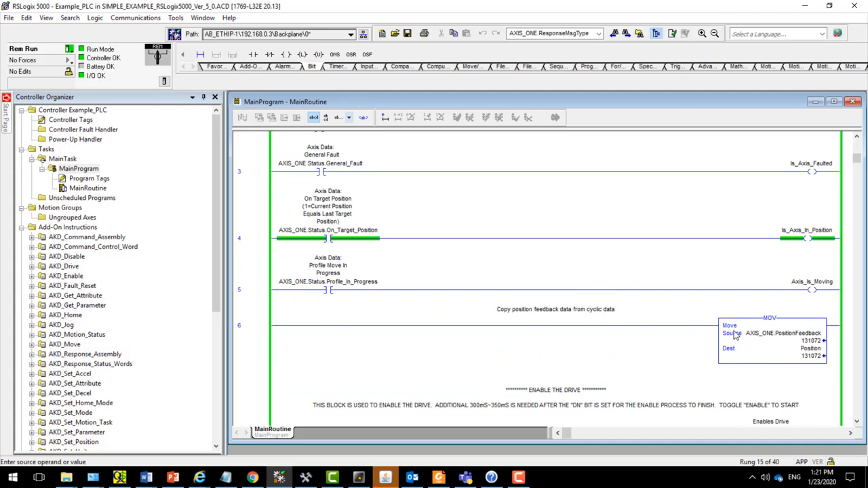
pyautogui.moveTo(784, 332)
pyautogui.moveTo(818, 349)
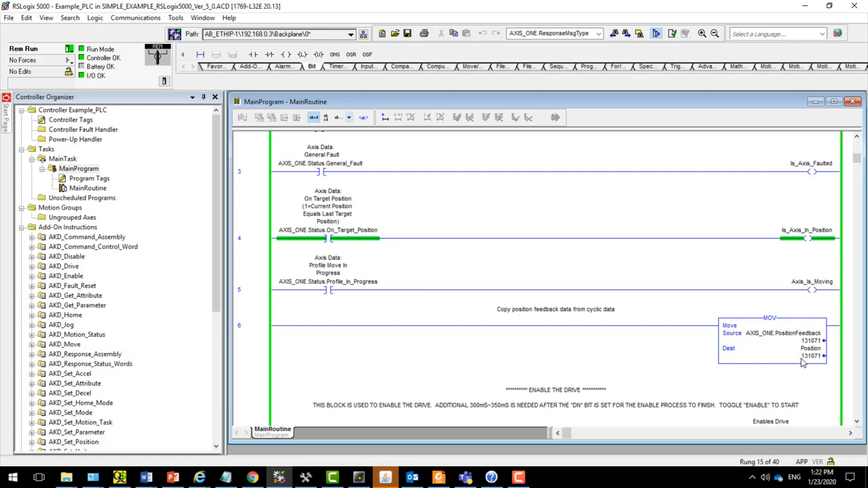
pyautogui.click(306, 477)
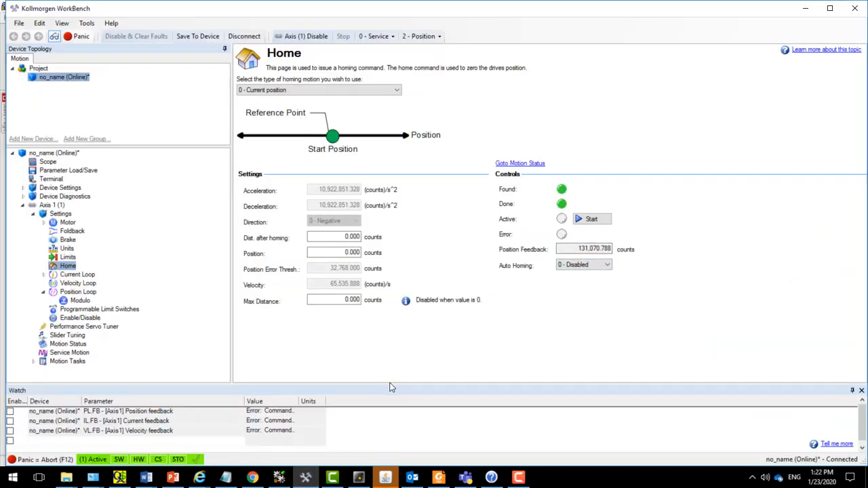
# - Compare task 0 on WorkBench's Motion Tasks page with the AKD_Move parameters in rung 15 in RSLogix 5000
pyautogui.click(284, 480)
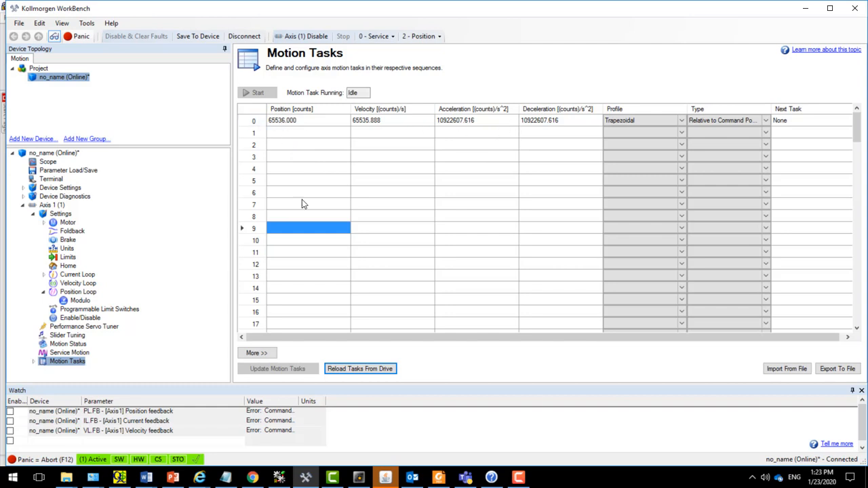
pyautogui.click(278, 478)
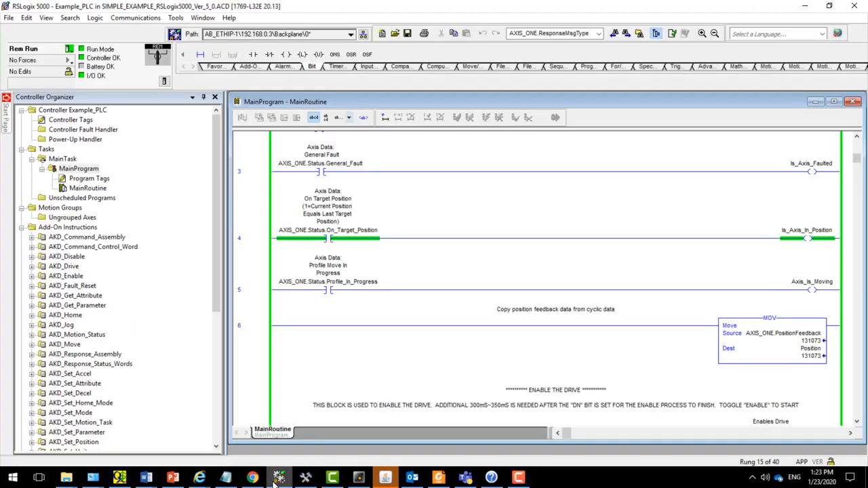
pyautogui.moveTo(861, 157); pyautogui.dragTo(856, 241)
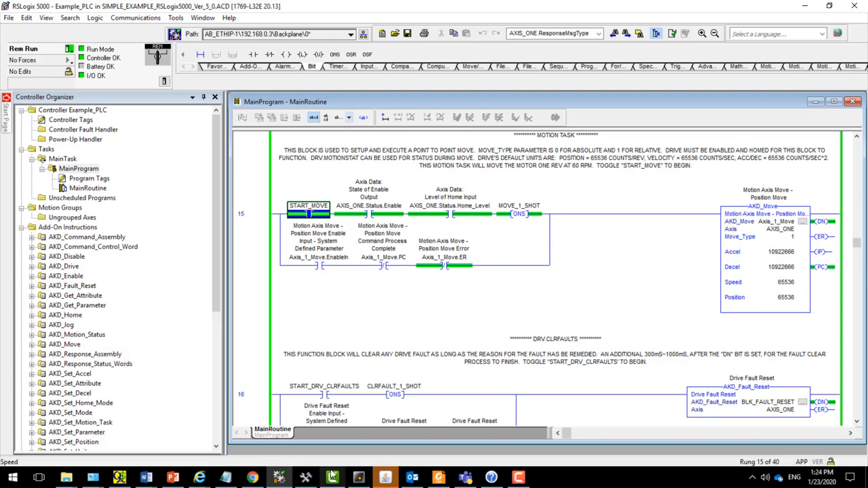
# - Query MT.TPOSWND in WorkBench's cleared Terminal, and check the position unit settings on the Units page
pyautogui.click(305, 477)
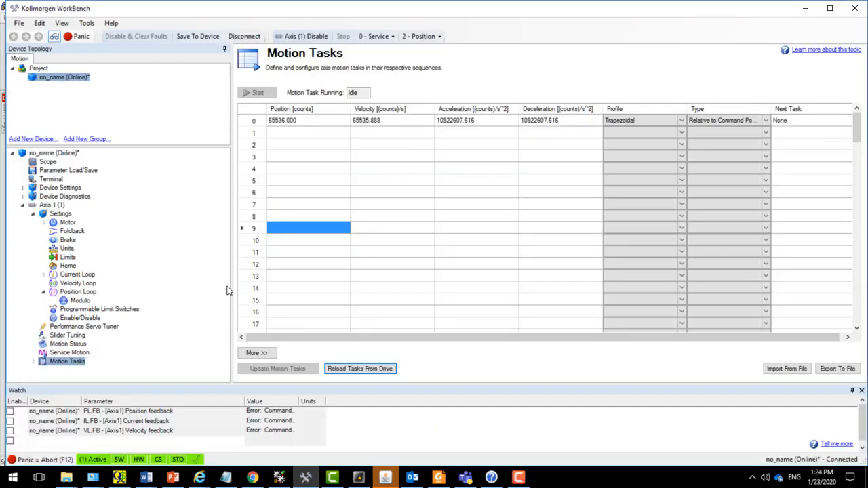
pyautogui.click(52, 179)
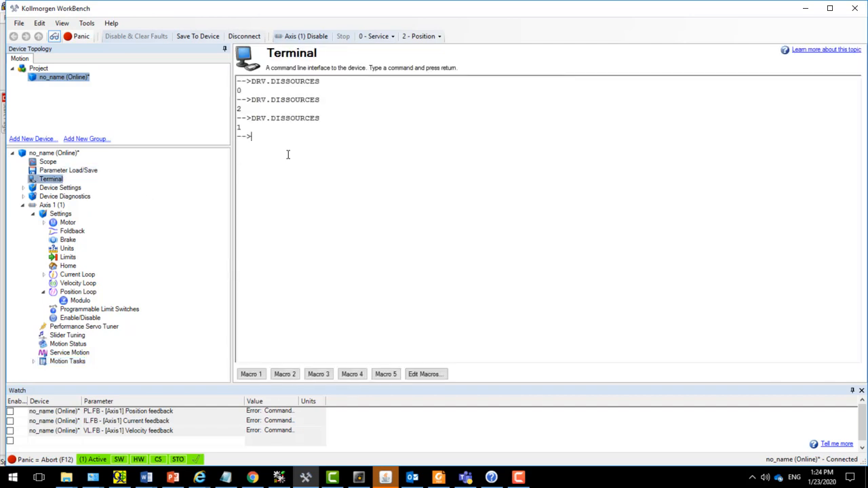
pyautogui.rightClick(288, 151)
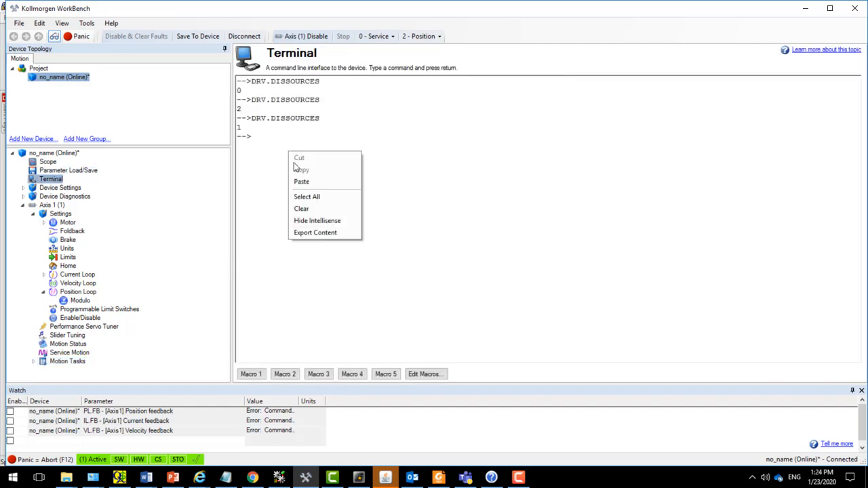
pyautogui.click(305, 209)
pyautogui.write('MT.')
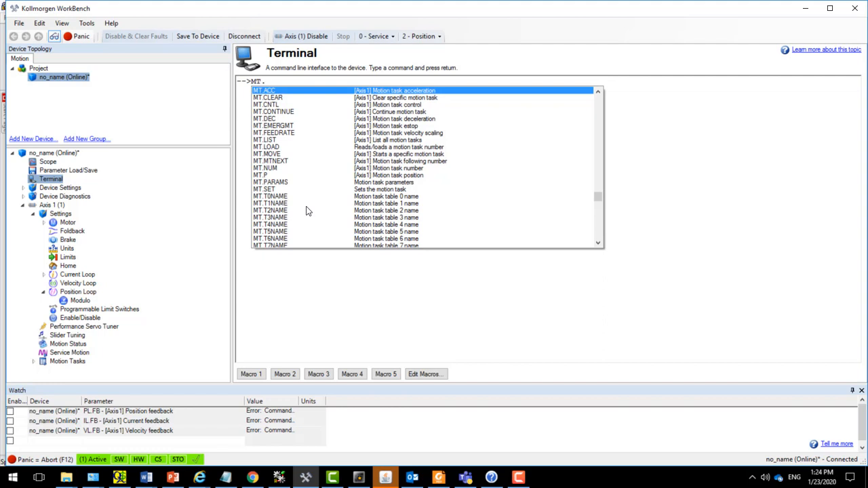
pyautogui.write('TPOSWND')
pyautogui.press('Return')
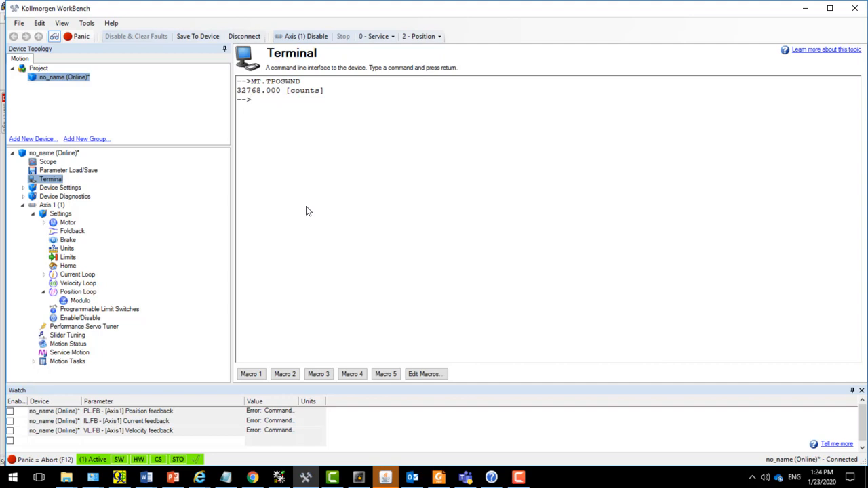
pyautogui.click(64, 250)
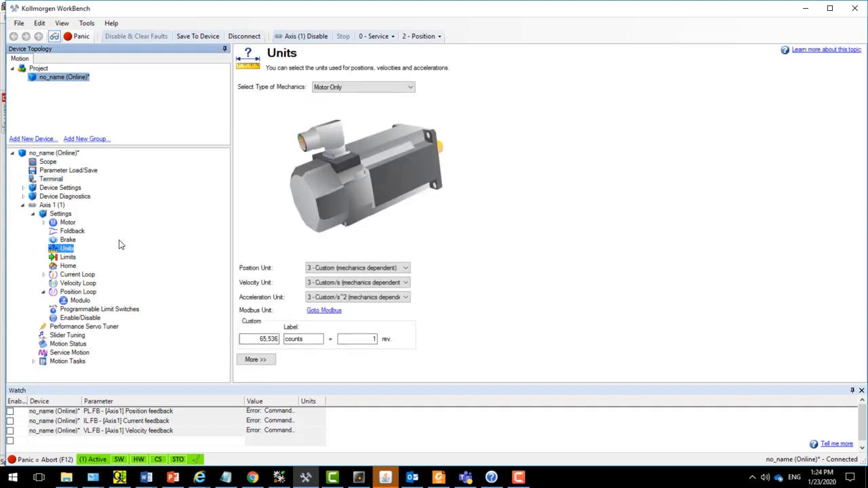
pyautogui.click(51, 179)
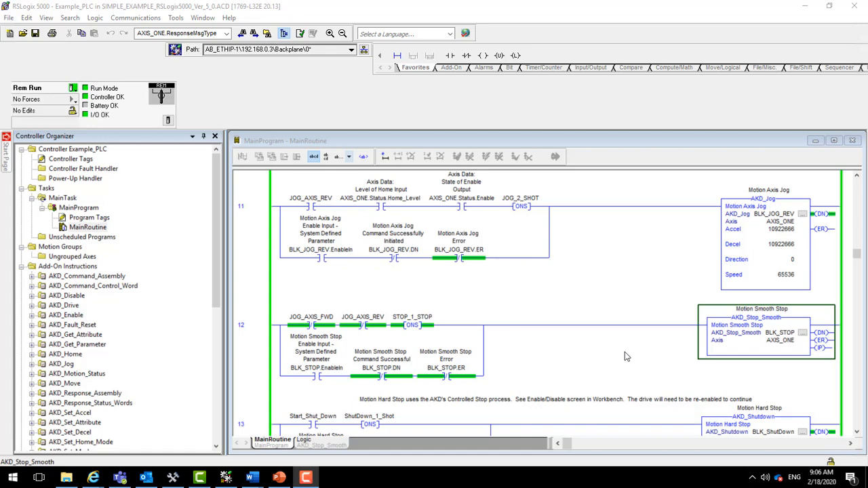
# - Review stop rungs 12 and 13 in RSLogix 5000, and set WorkBench's Disable Mode to 2 - Controlled stop then disable
pyautogui.click(856, 432)
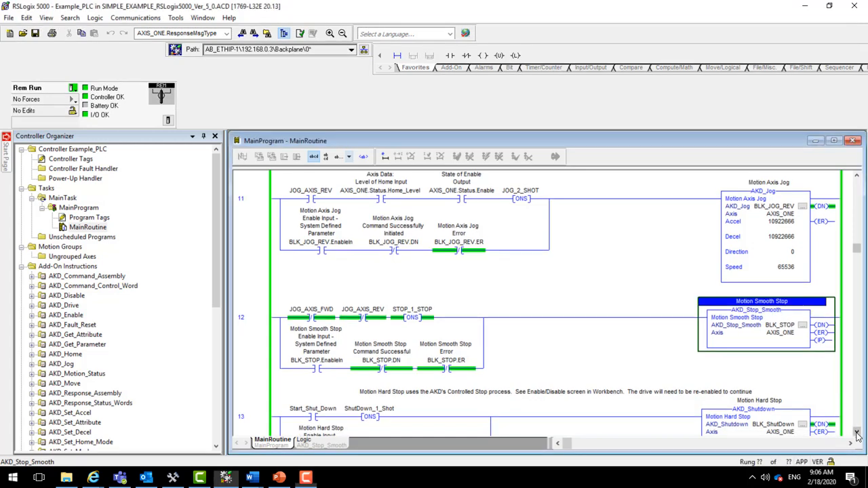
pyautogui.scroll(-4, 856, 436)
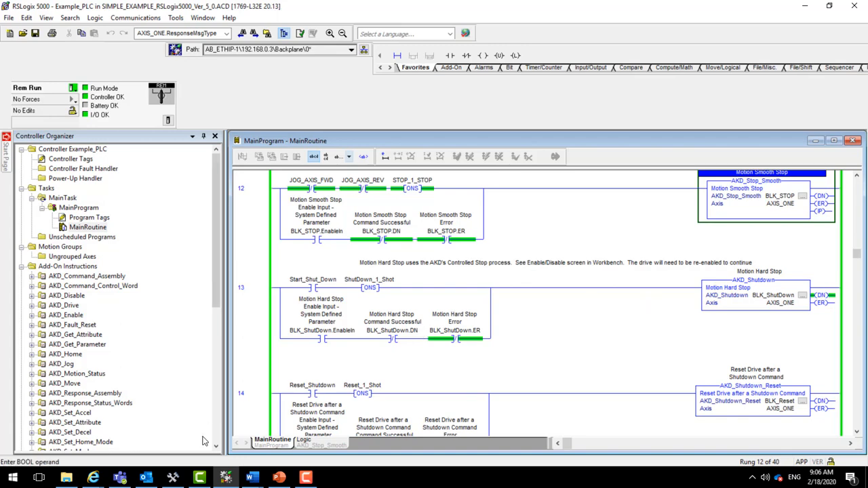
pyautogui.click(173, 477)
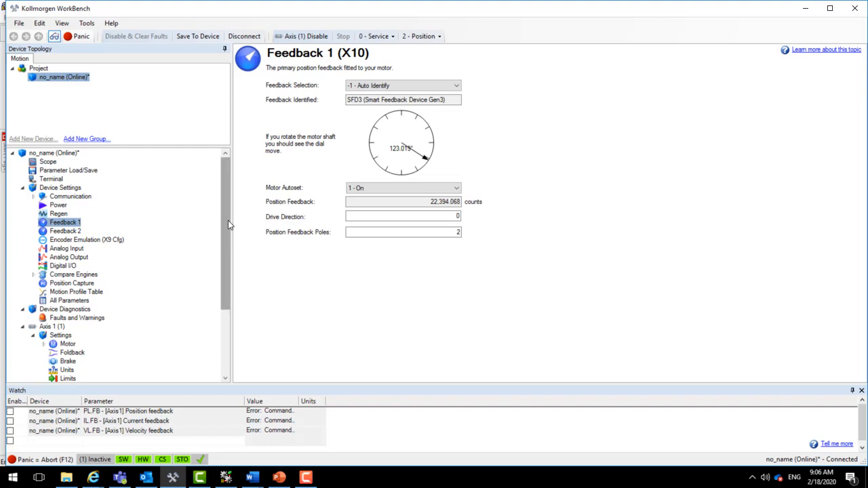
pyautogui.moveTo(227, 223); pyautogui.dragTo(222, 296)
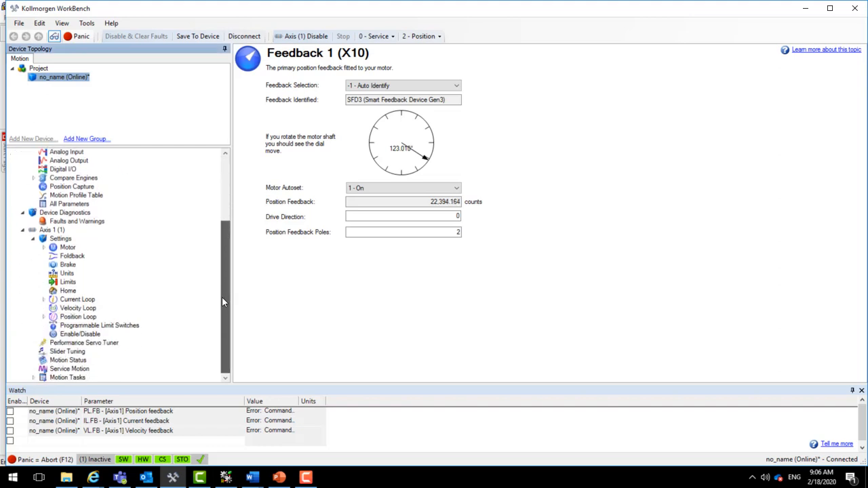
pyautogui.click(78, 334)
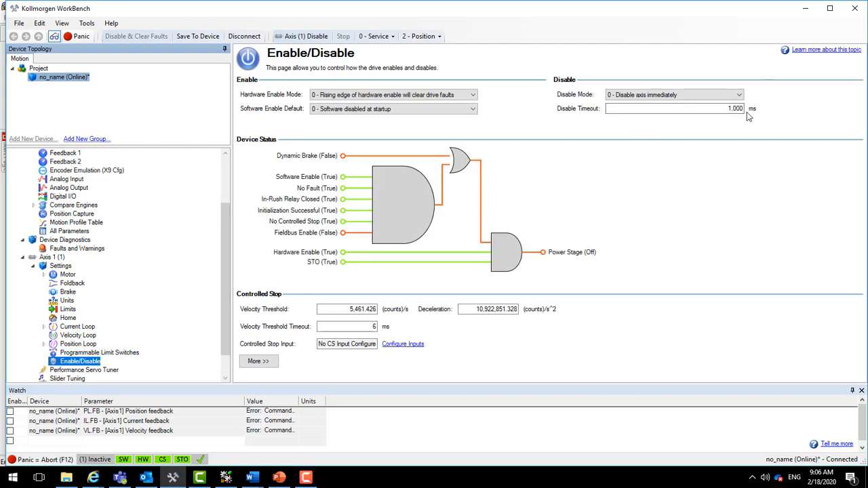
pyautogui.click(740, 96)
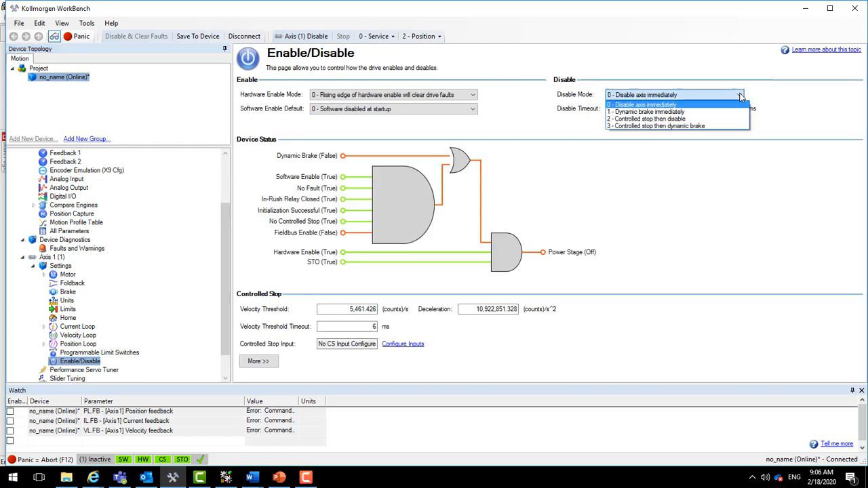
pyautogui.click(715, 120)
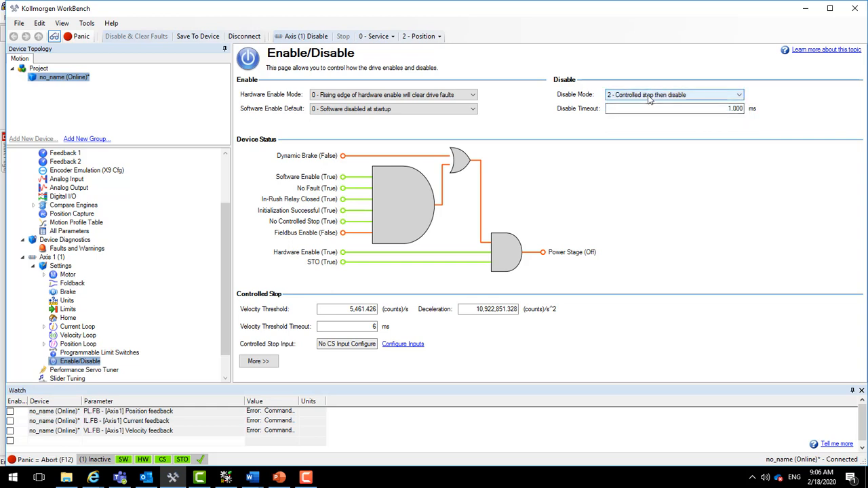
# - Compare hard stop rung 13 in RSLogix 5000 with WorkBench's Enable/Disable page, and review rungs 14 to 16
pyautogui.click(226, 478)
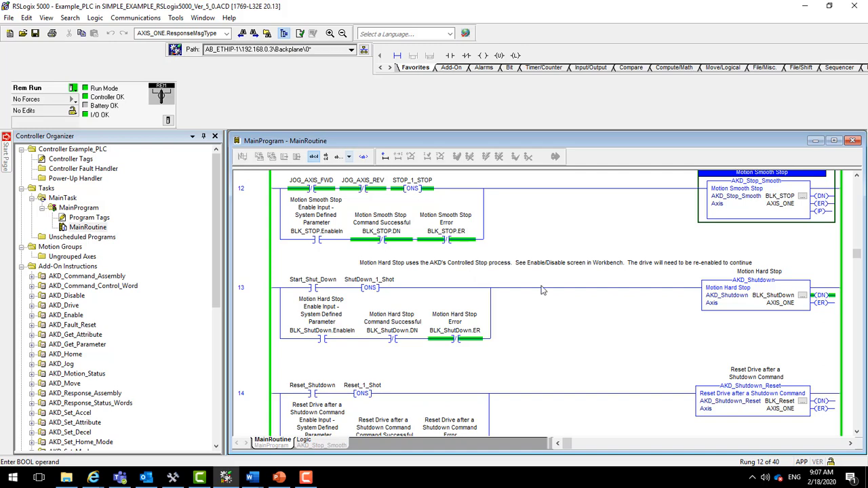
pyautogui.click(173, 477)
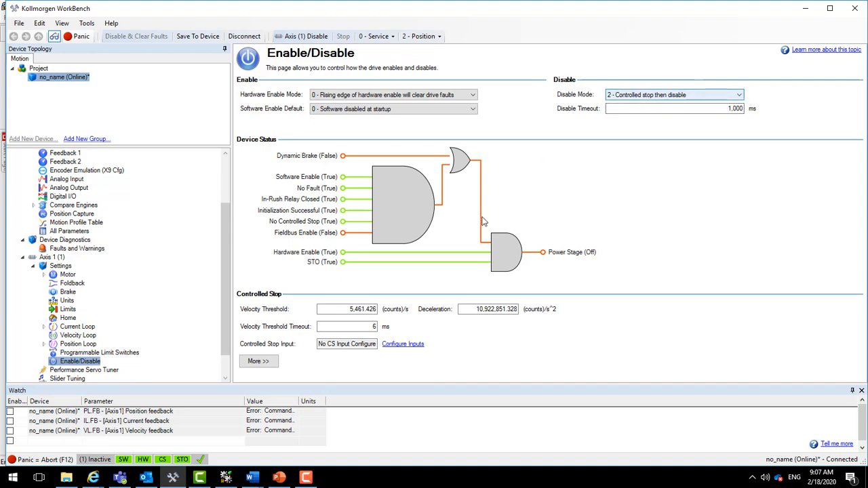
pyautogui.click(226, 478)
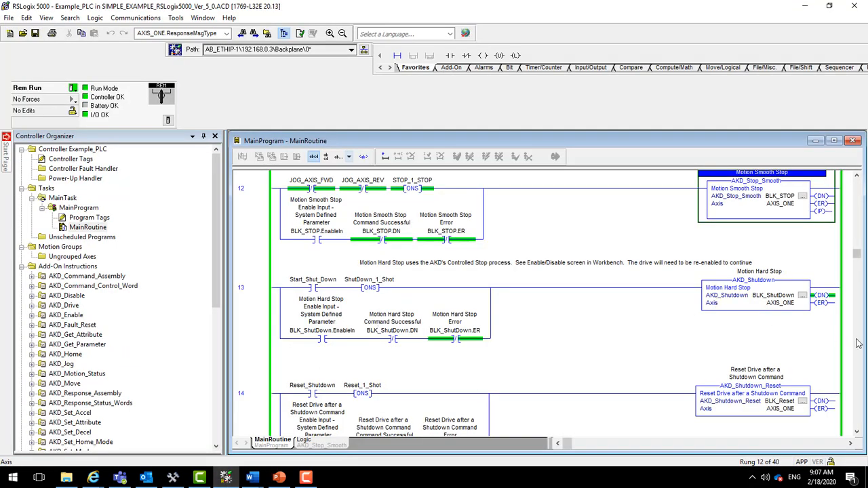
pyautogui.click(857, 432)
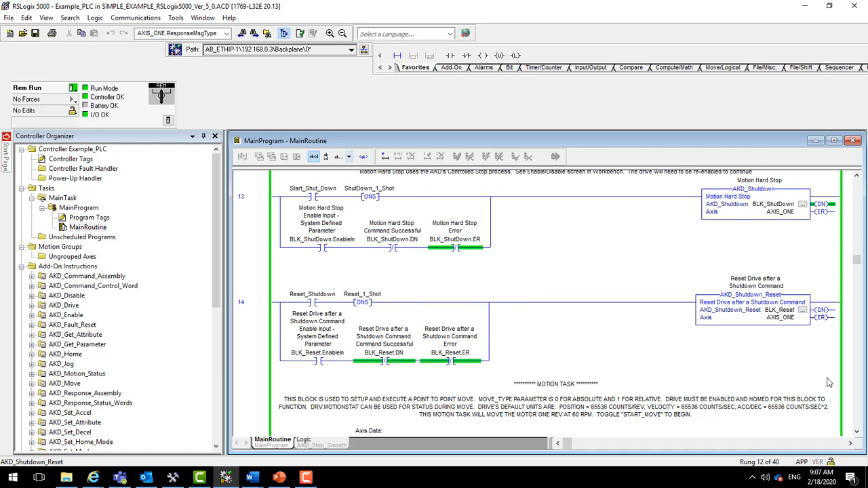
pyautogui.click(858, 433)
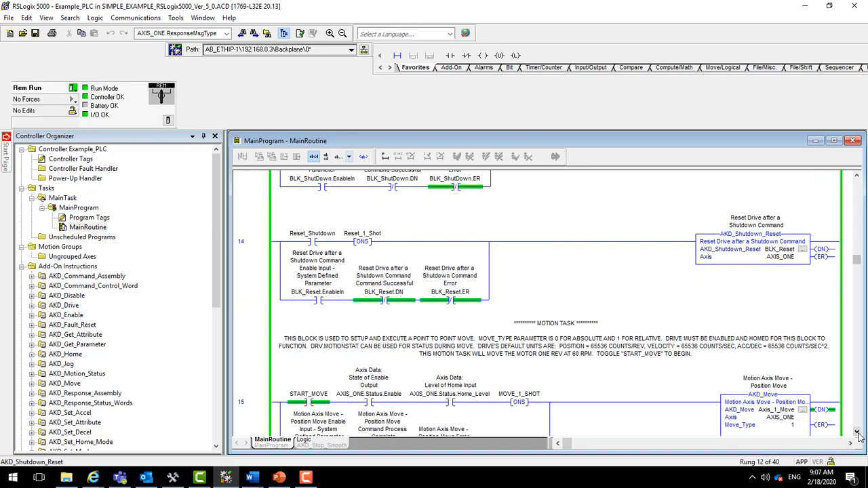
pyautogui.click(857, 433)
pyautogui.click(858, 433)
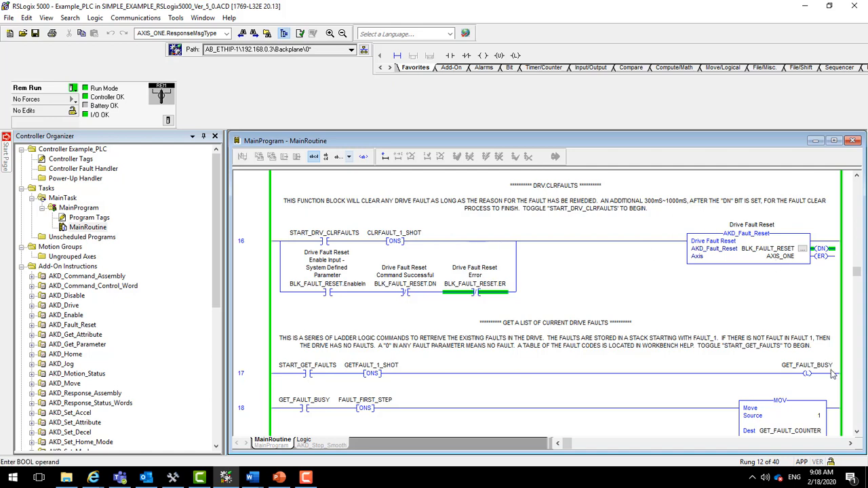
# - Start retrieving the current drive faults by toggling START_GET_FAULTS on in rung 17
pyautogui.click(858, 433)
pyautogui.click(857, 433)
pyautogui.click(858, 433)
pyautogui.click(858, 433)
pyautogui.click(857, 433)
pyautogui.click(858, 433)
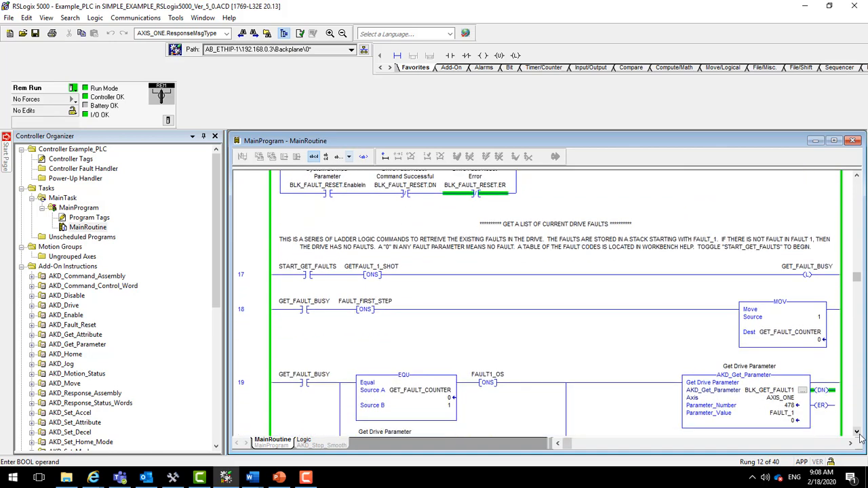
pyautogui.click(858, 433)
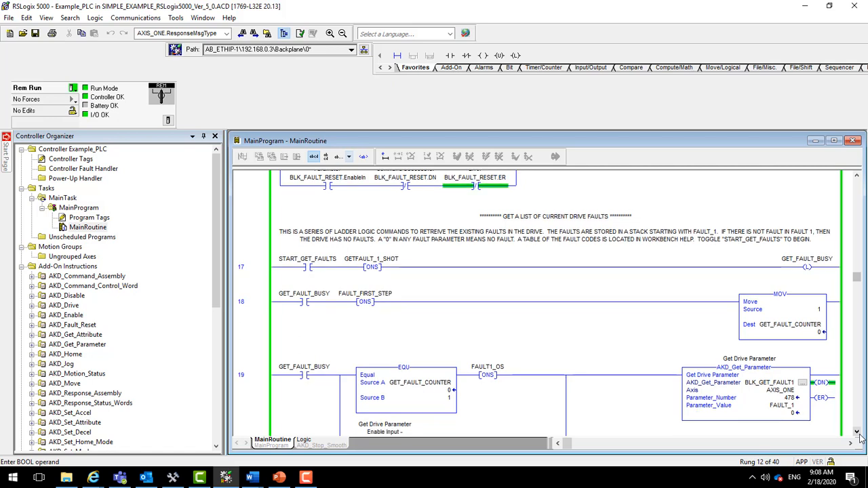
pyautogui.rightClick(304, 270)
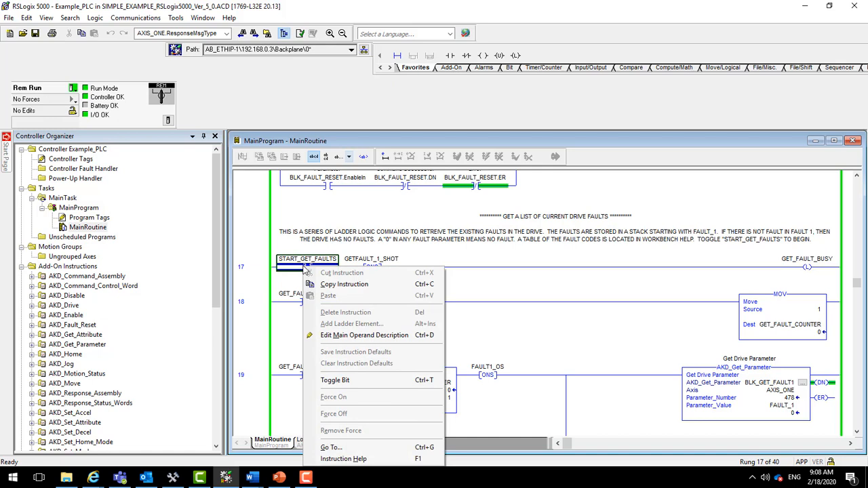
pyautogui.click(334, 380)
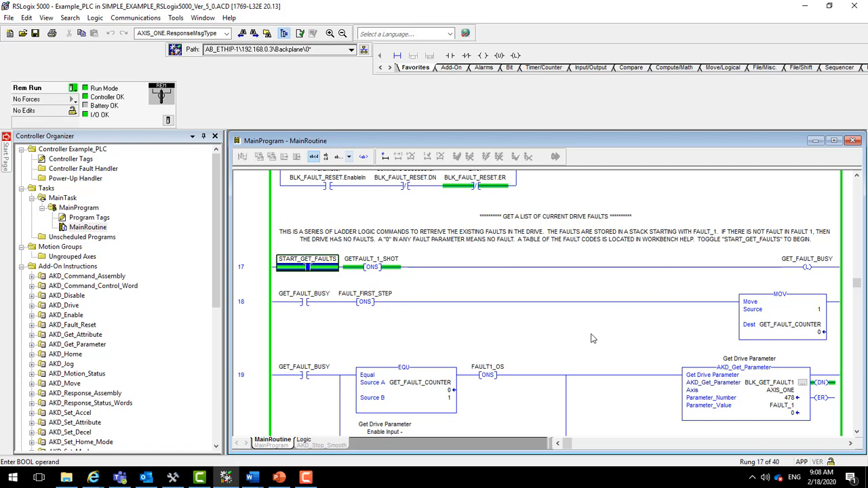
# - Examine the fault retrieval logic in rungs 18 to 38, and look through the AKD add-on instructions in the Controller Organizer
pyautogui.click(858, 435)
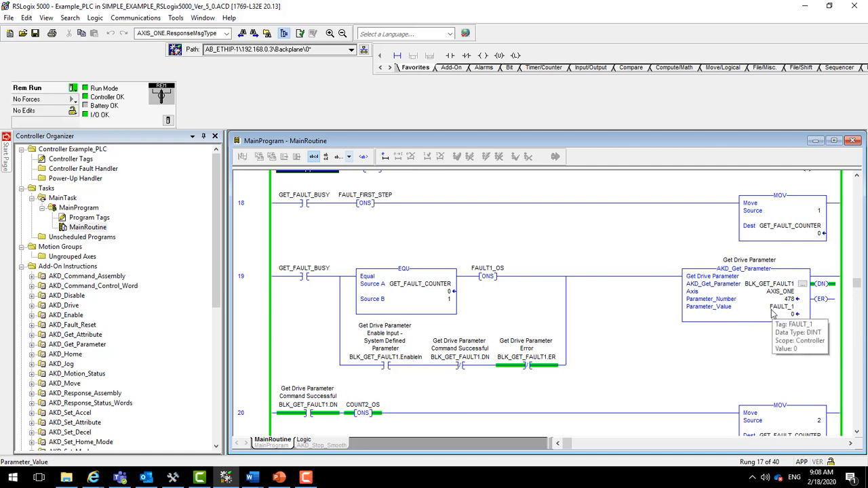
pyautogui.click(856, 434)
pyautogui.click(856, 434)
pyautogui.click(857, 434)
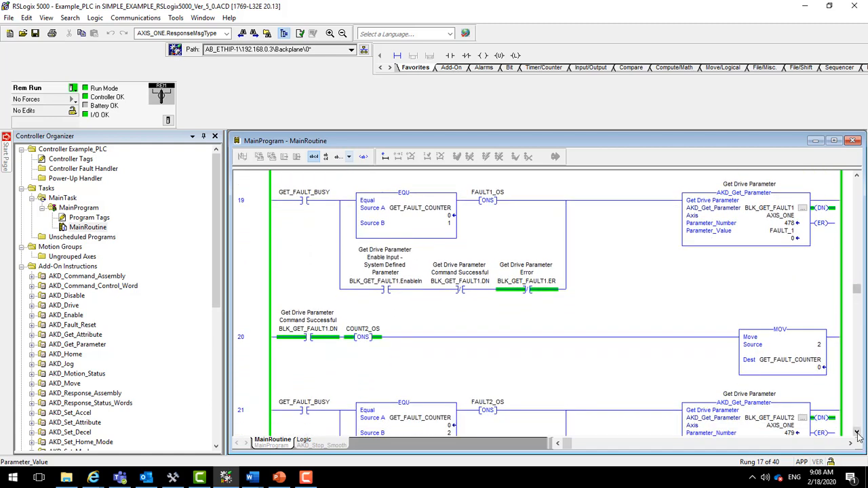
pyautogui.click(856, 434)
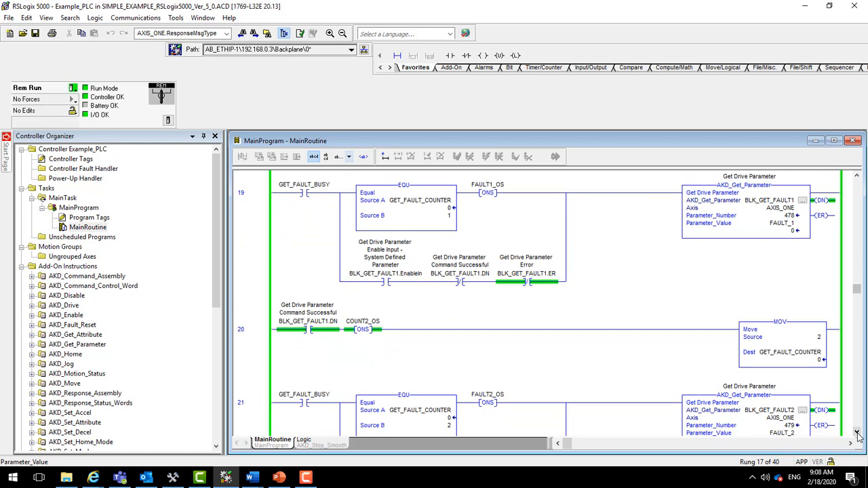
pyautogui.click(857, 434)
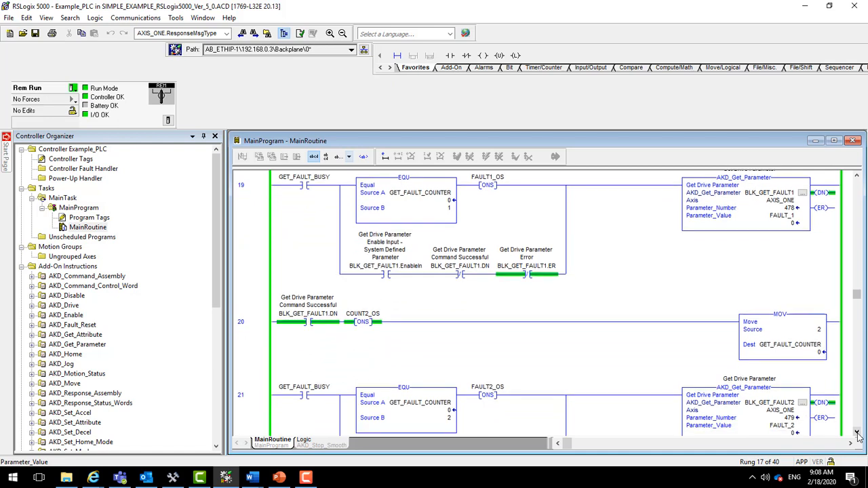
pyautogui.click(857, 434)
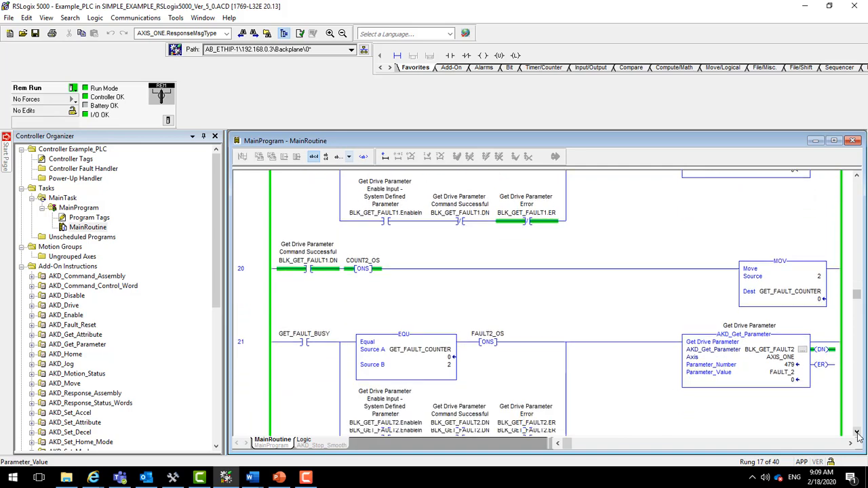
pyautogui.moveTo(857, 434); pyautogui.dragTo(857, 434)
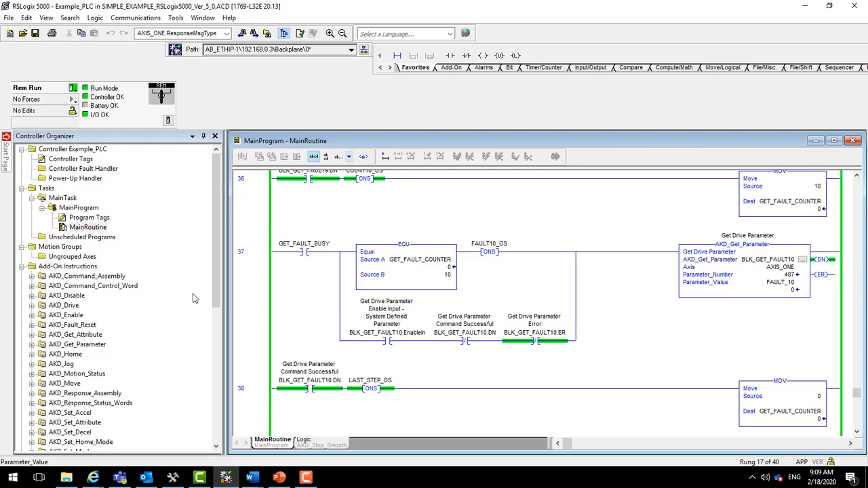
pyautogui.moveTo(219, 280); pyautogui.dragTo(217, 331)
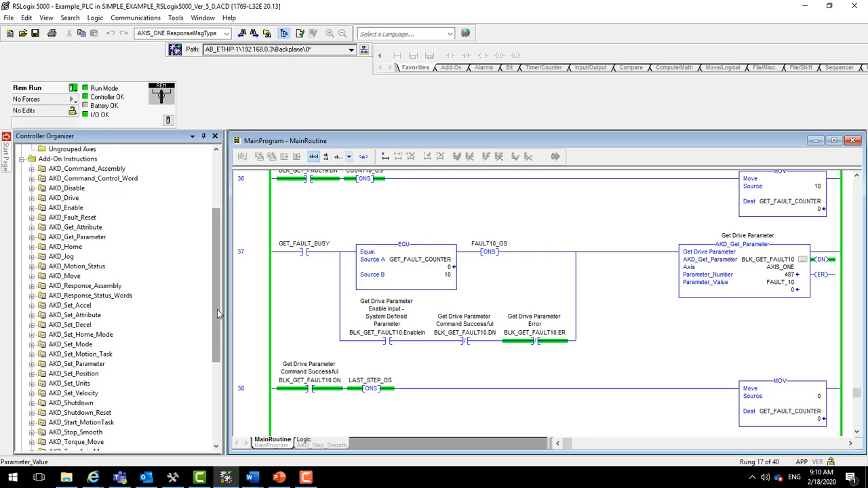
pyautogui.moveTo(219, 313); pyautogui.dragTo(219, 320)
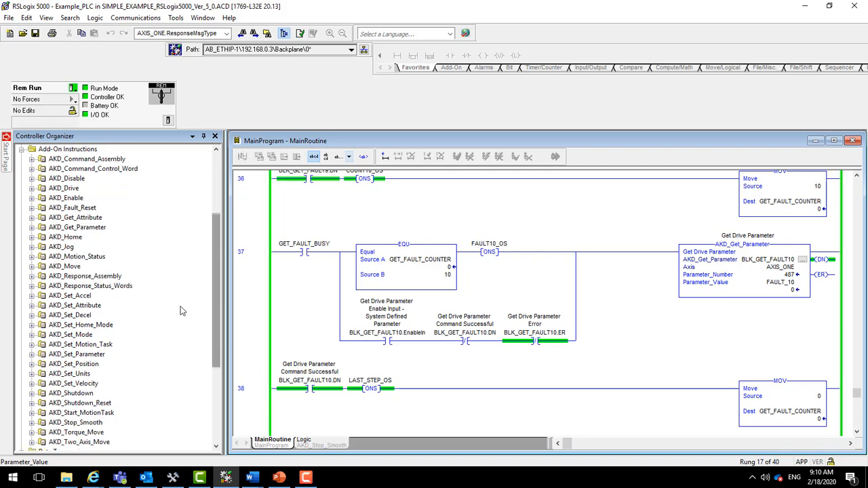